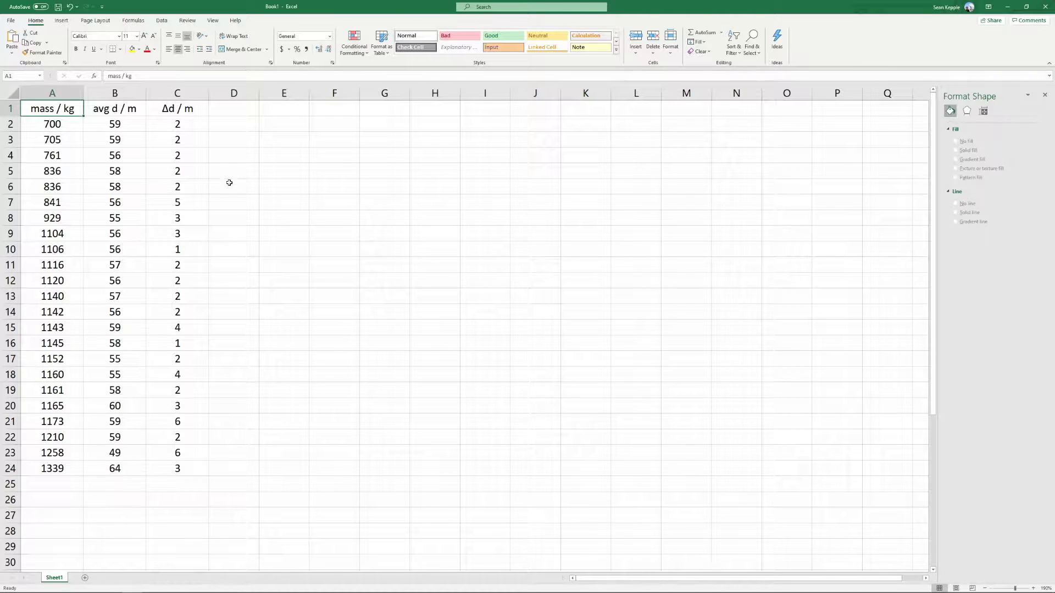
Step: Check the mass, avg d and Δd columns, then select the mass and avg d values A2:B24
click(53, 95)
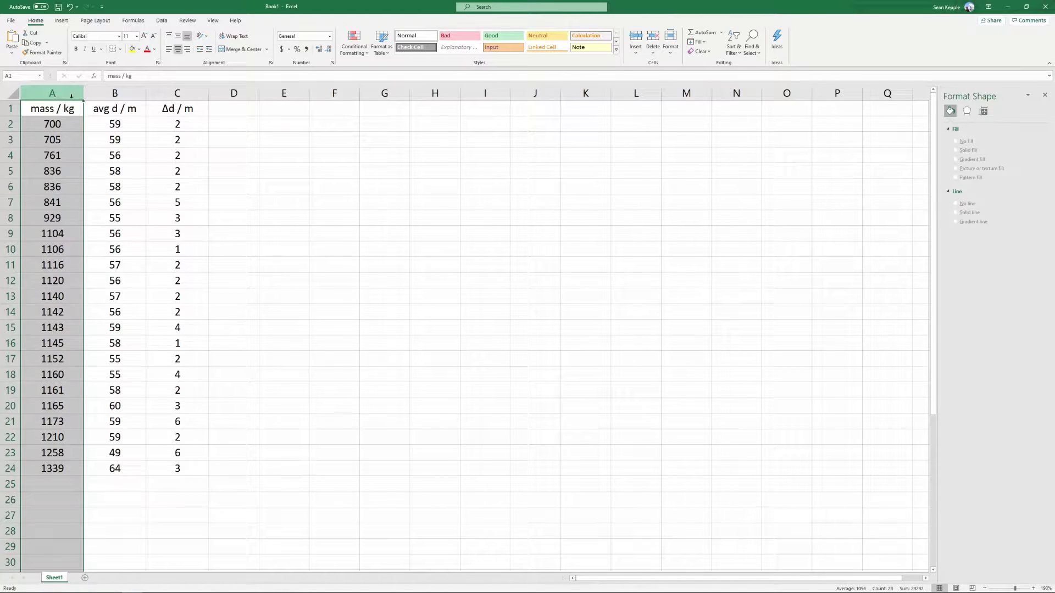
click(118, 93)
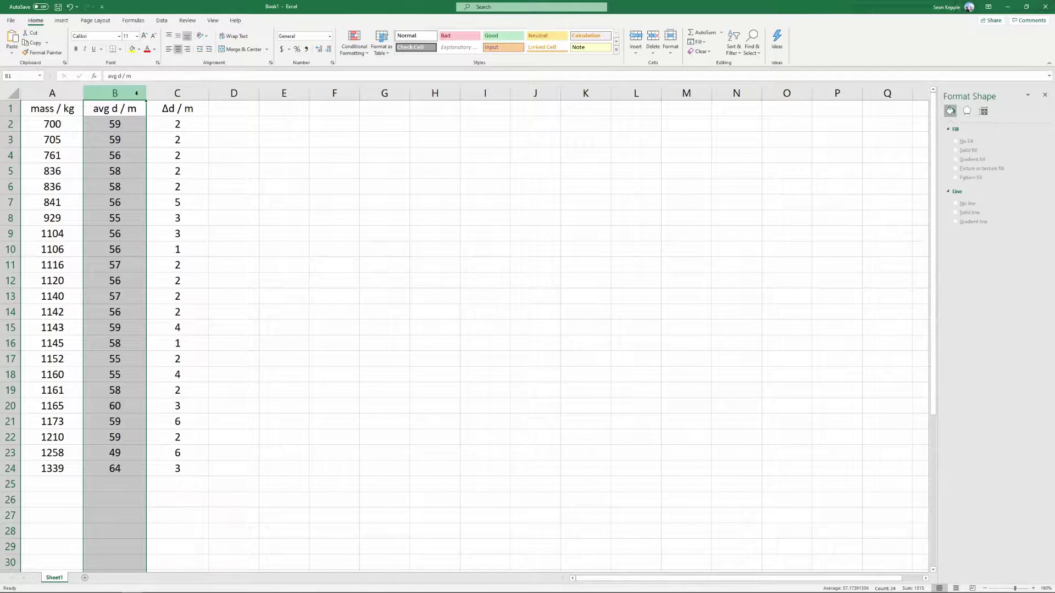
click(184, 94)
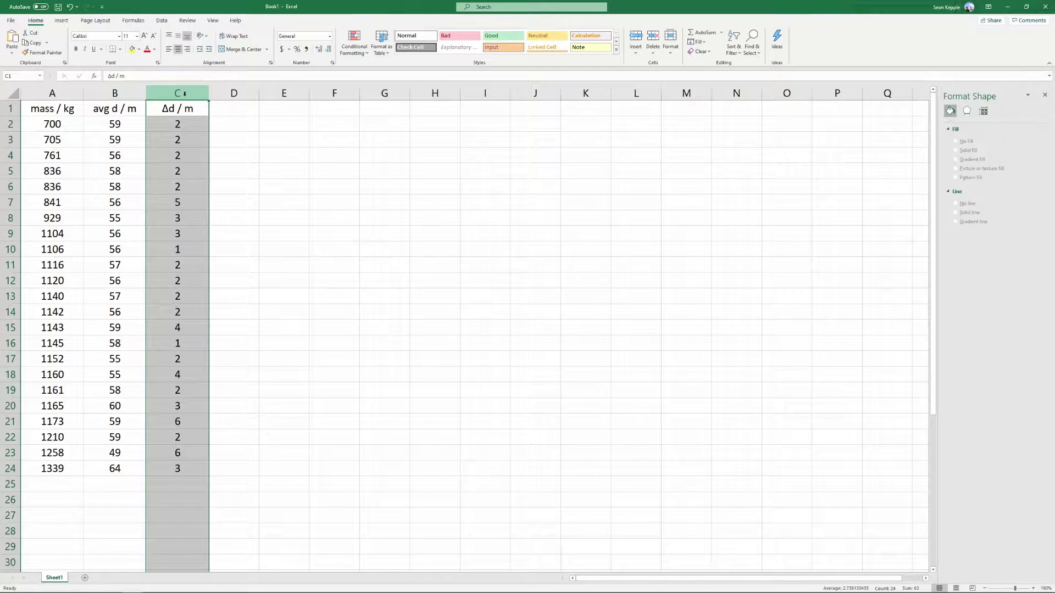
click(112, 89)
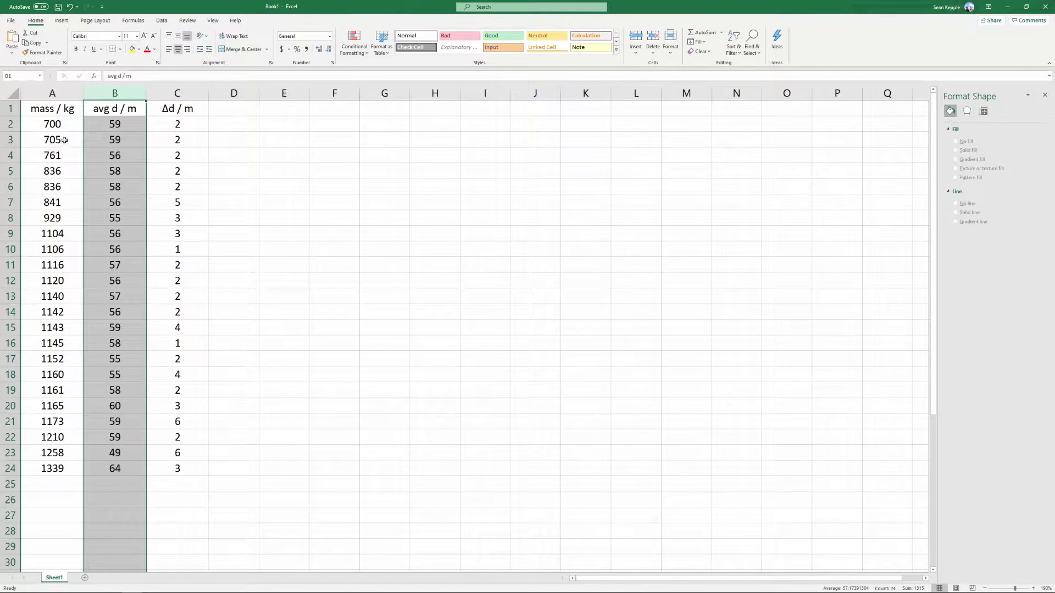
drag(51, 124, 120, 467)
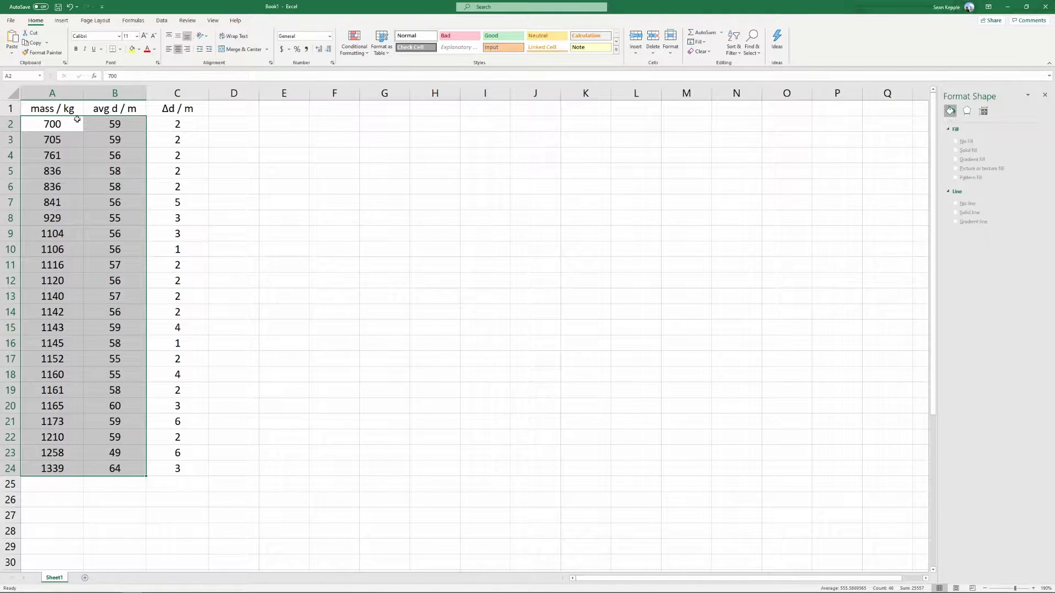
Step: Insert a plain scatter chart and move it up beside the data, enlarged
click(61, 20)
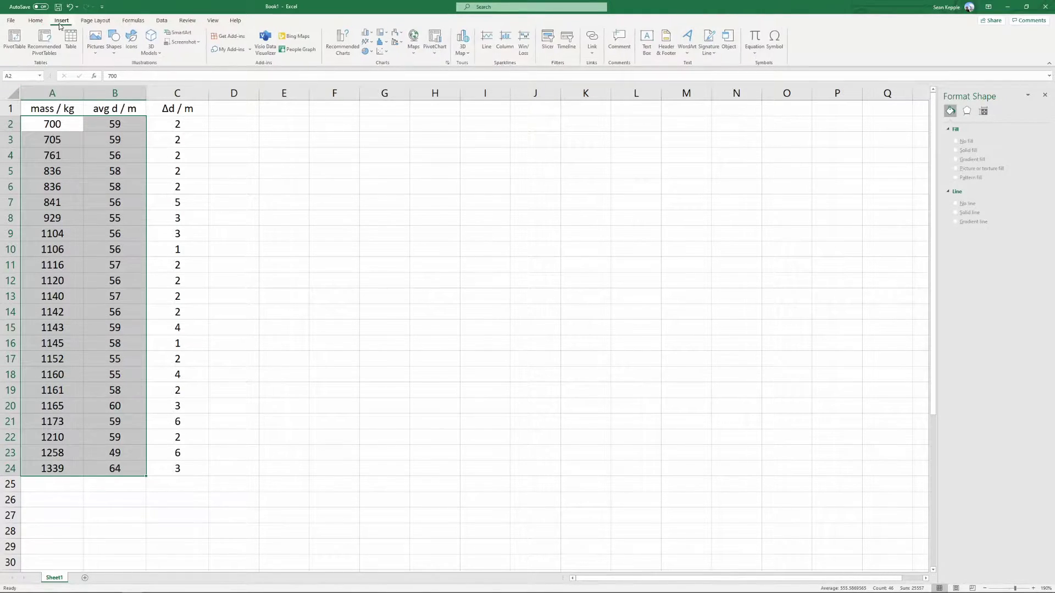
click(382, 52)
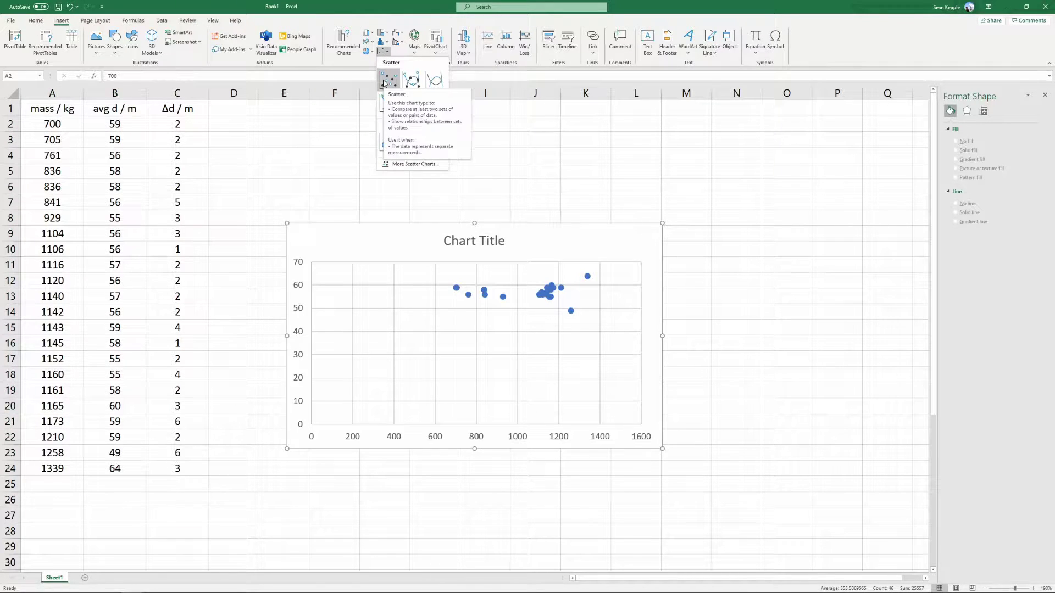
click(384, 82)
drag(549, 245, 476, 129)
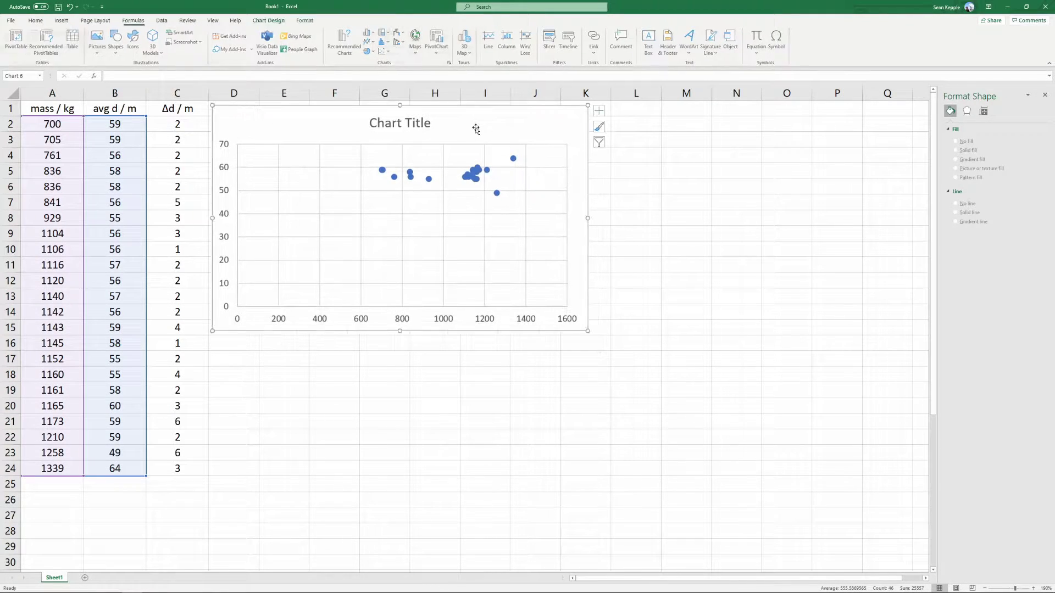
drag(588, 331, 851, 536)
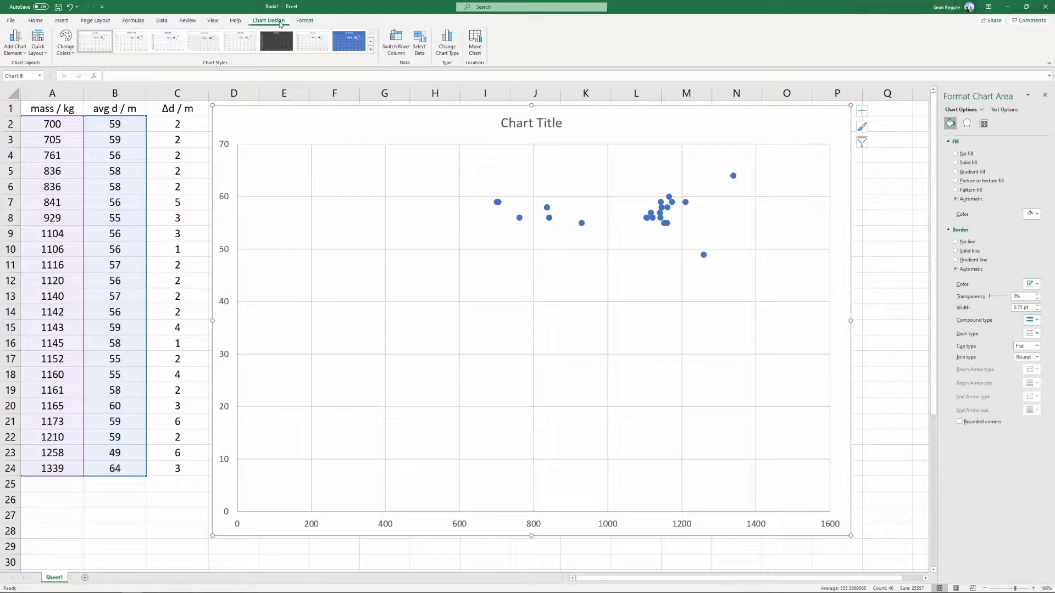
Step: Apply Quick Layout 3 to get axis titles, a linear trendline, gridlines and a legend
click(34, 37)
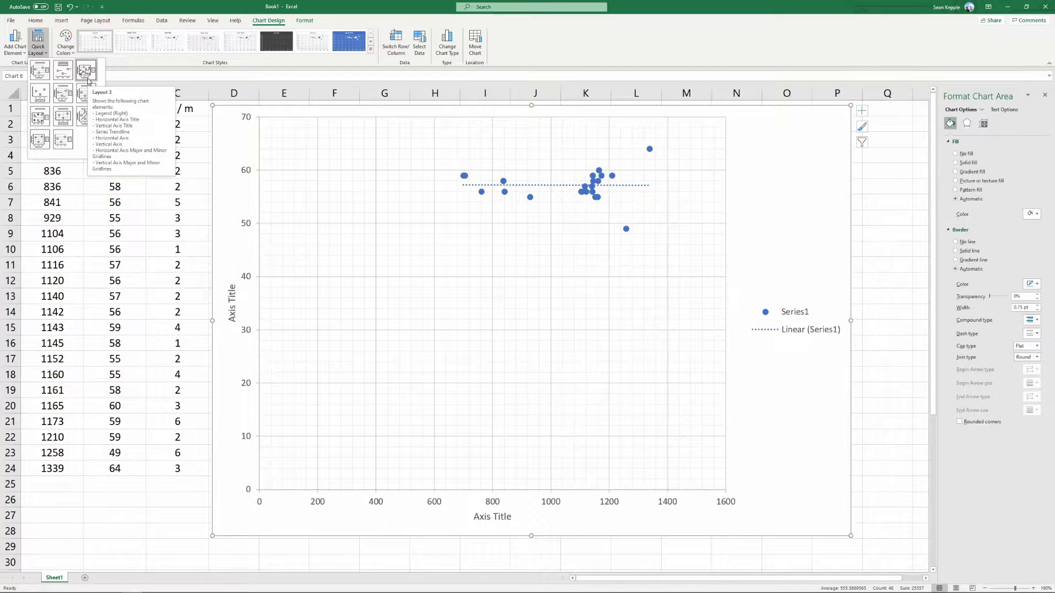
click(88, 79)
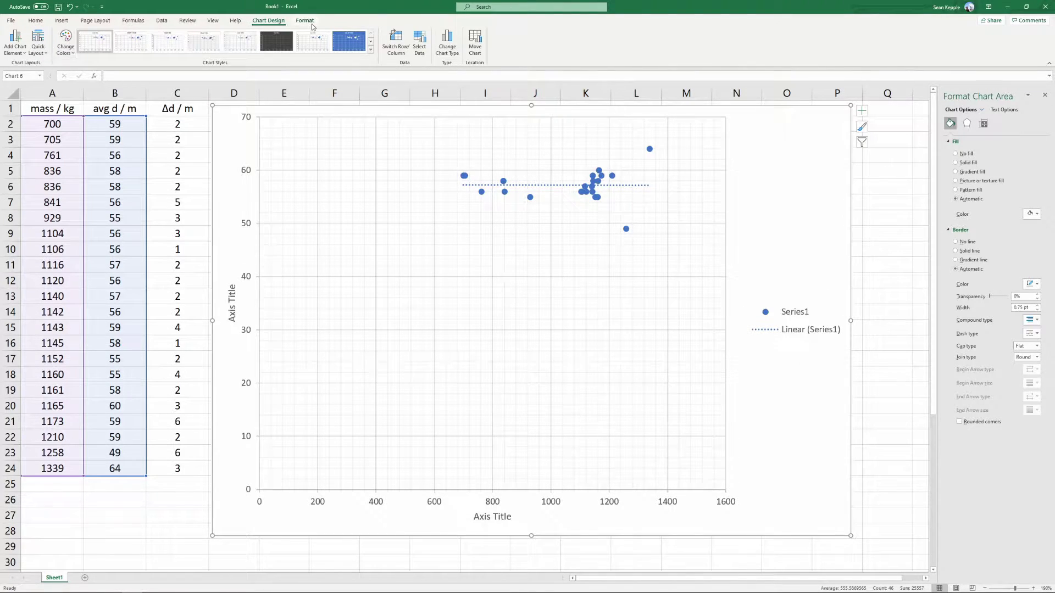
click(14, 51)
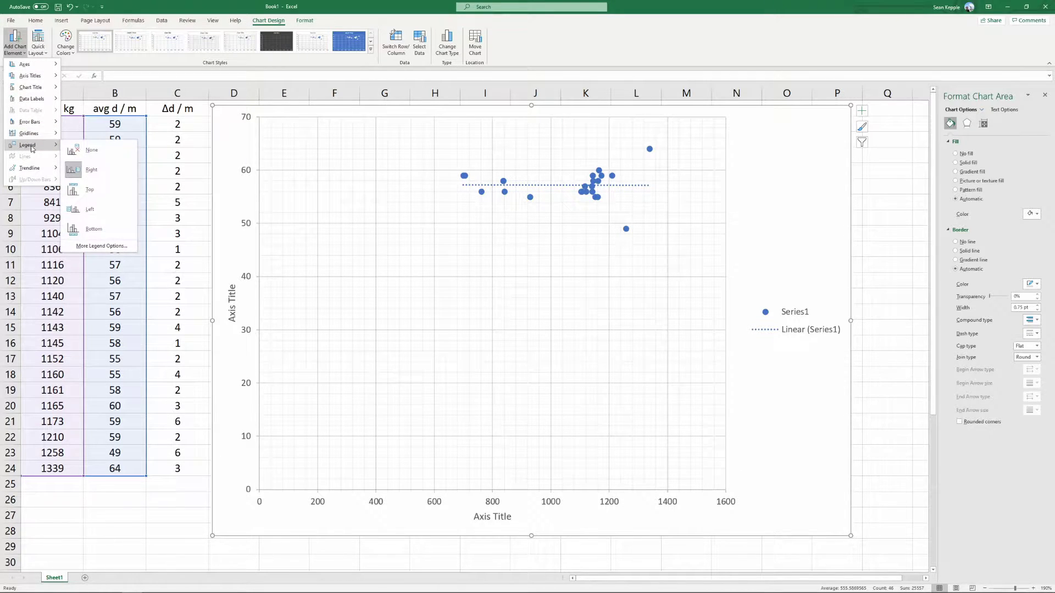
Step: Delete the chart's legend and deselect the chart
key(Escape)
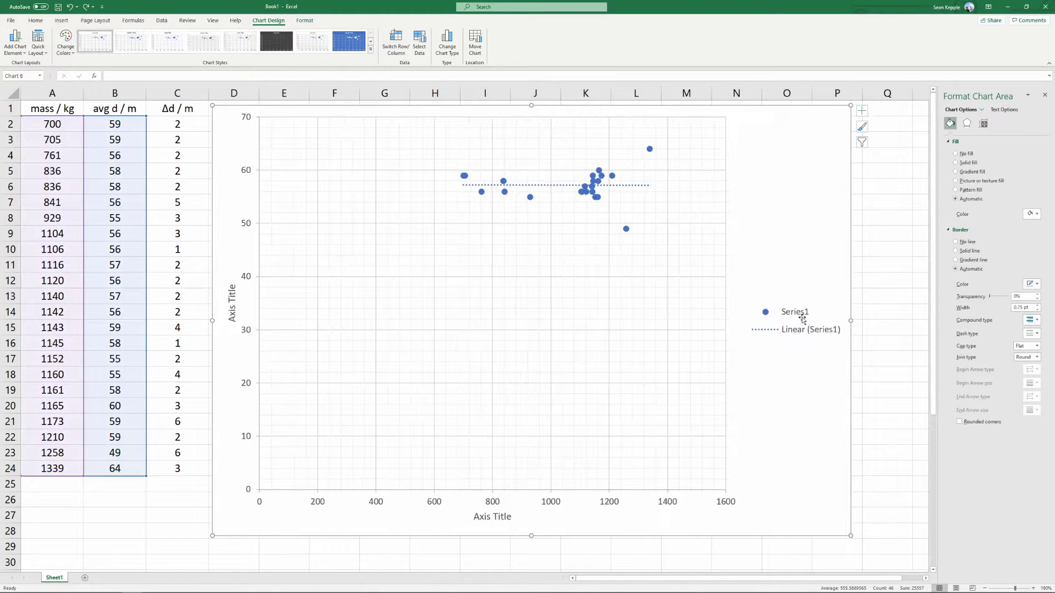
click(805, 311)
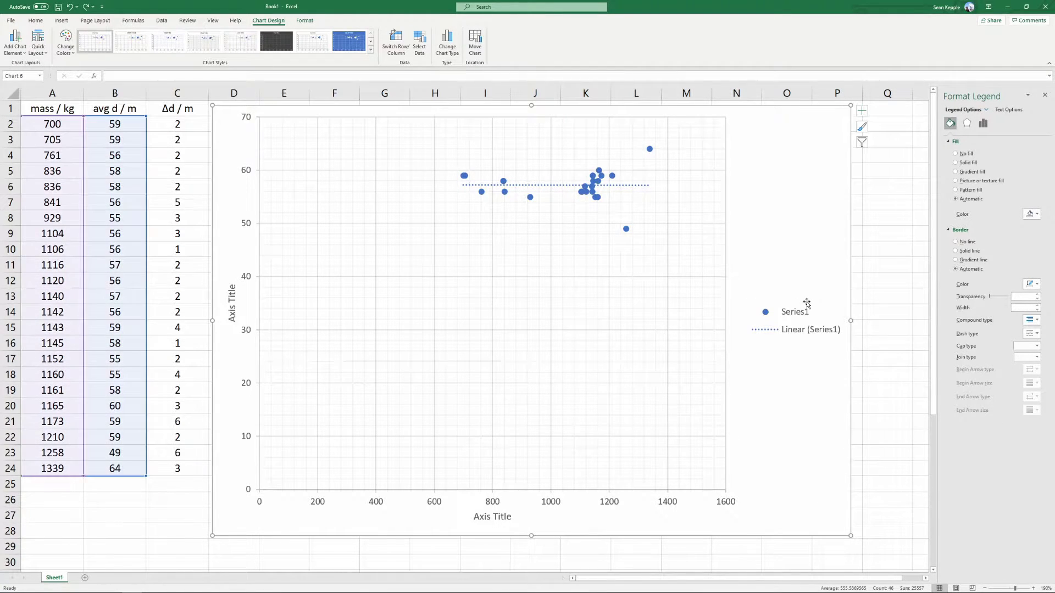
key(Delete)
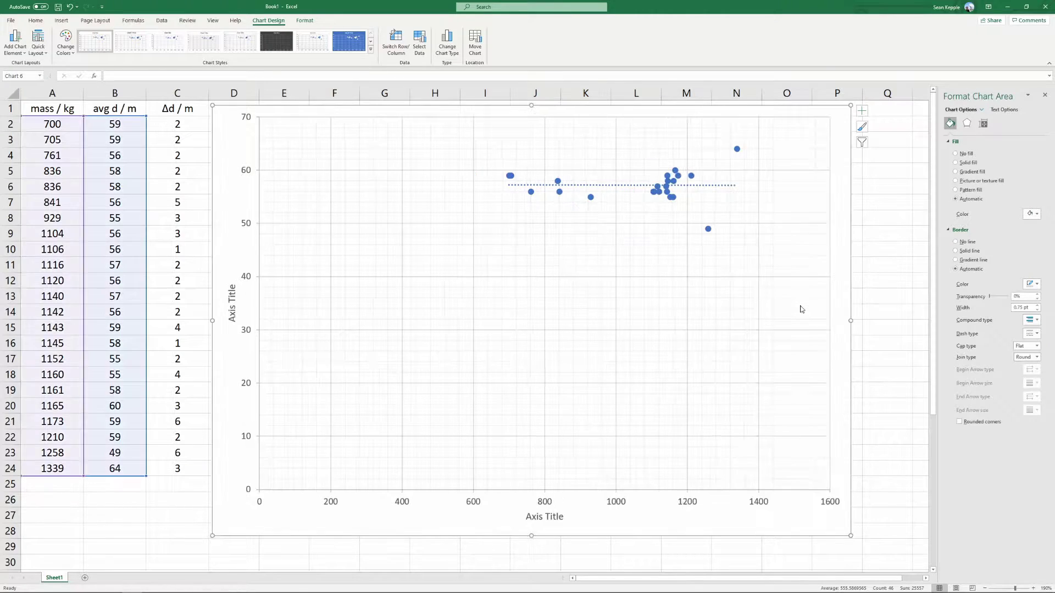
click(877, 233)
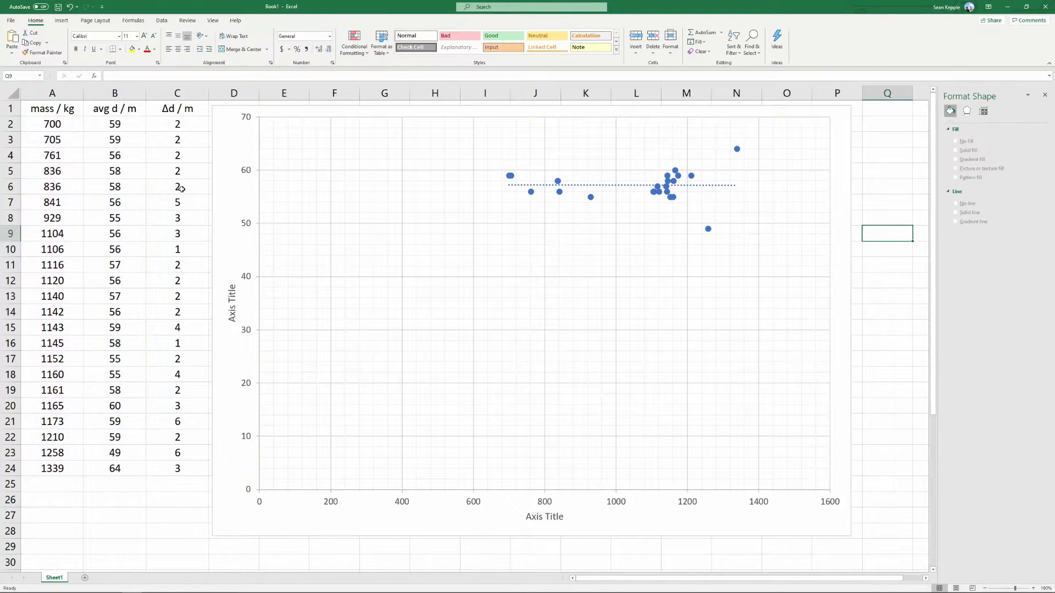
Step: Link the vertical axis title to header cell B1 so it reads 'avg d / m'
click(232, 302)
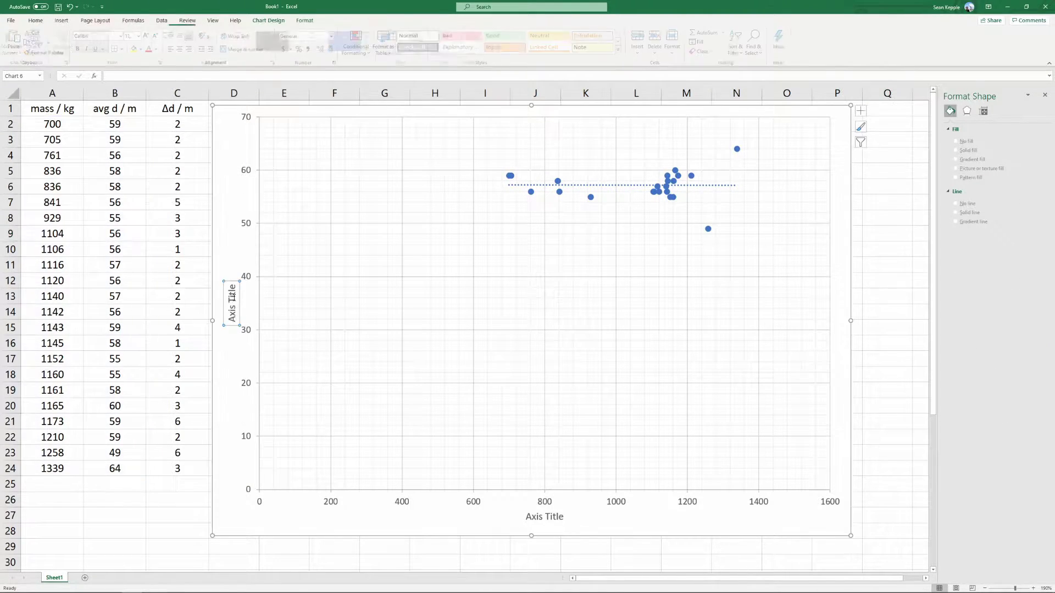
click(170, 78)
text(=)
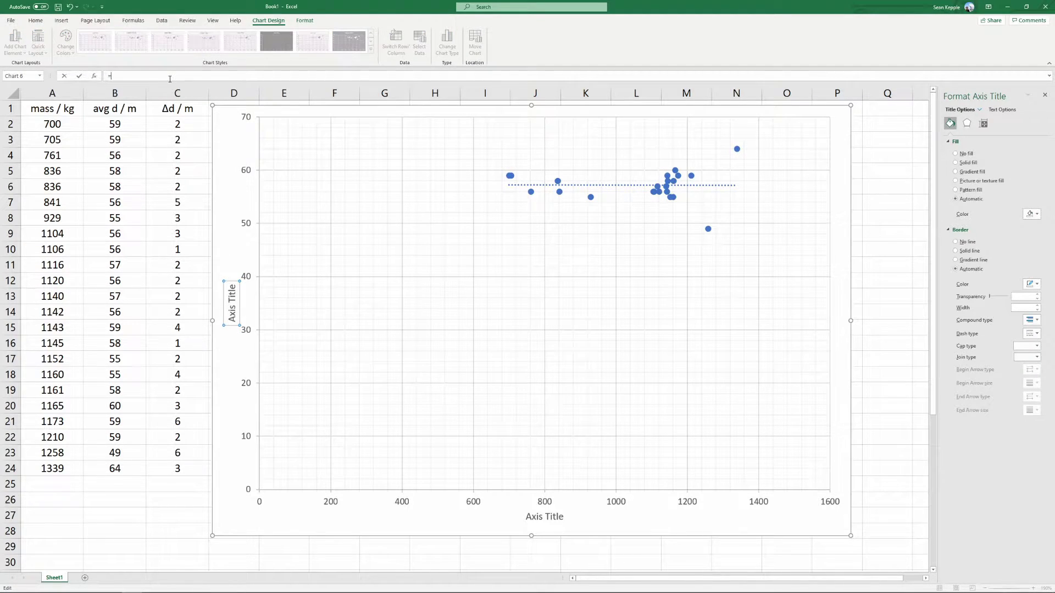
click(120, 110)
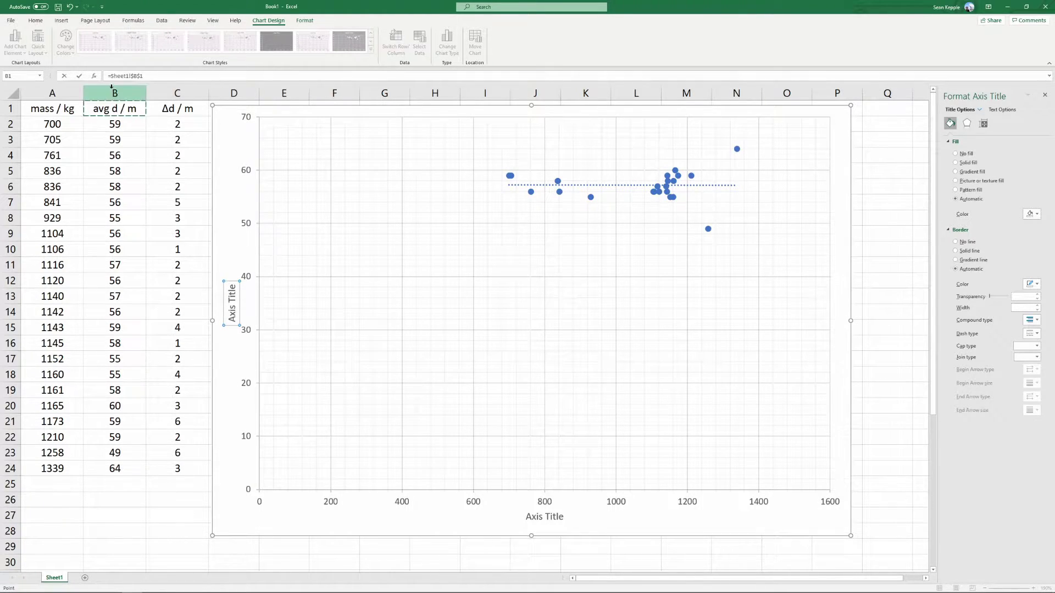
key(Return)
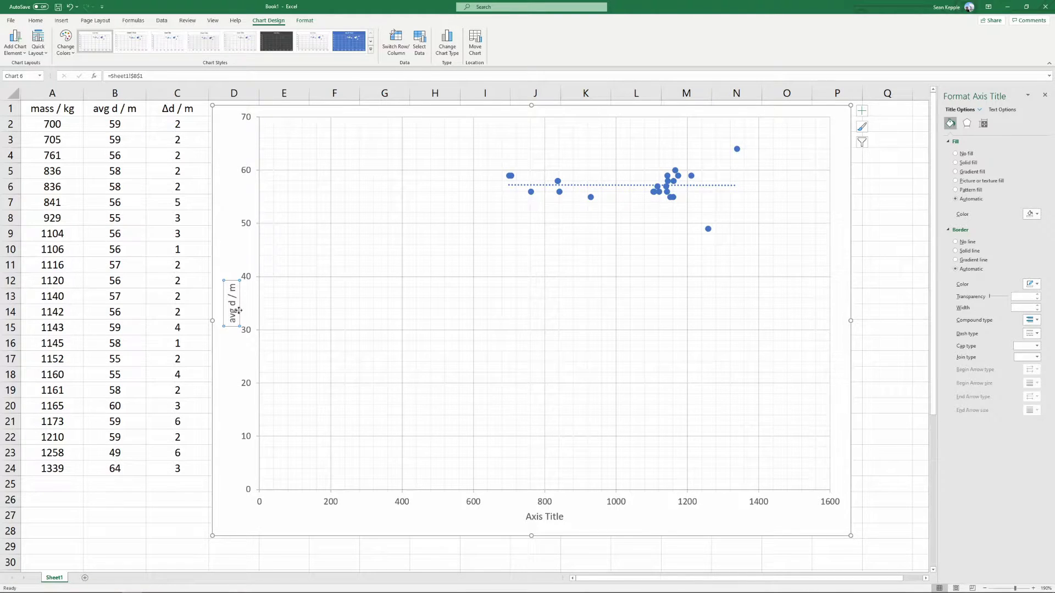
Step: Try shortening the B1 header to 'd / m', then undo to restore 'avg d / m'
click(117, 110)
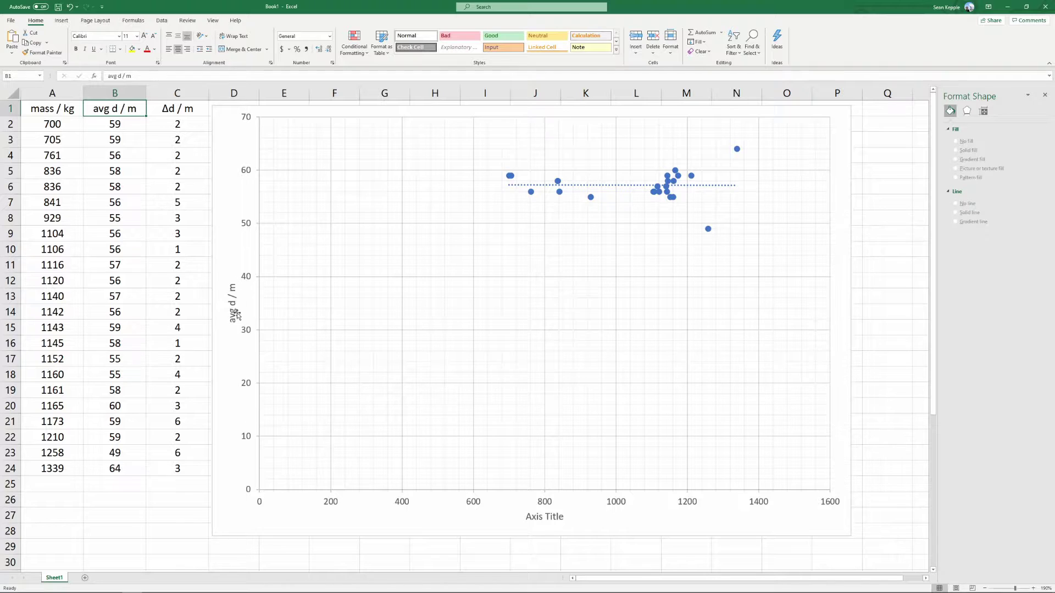
double_click(107, 109)
drag(107, 109, 92, 109)
key(BackSpace)
click(138, 198)
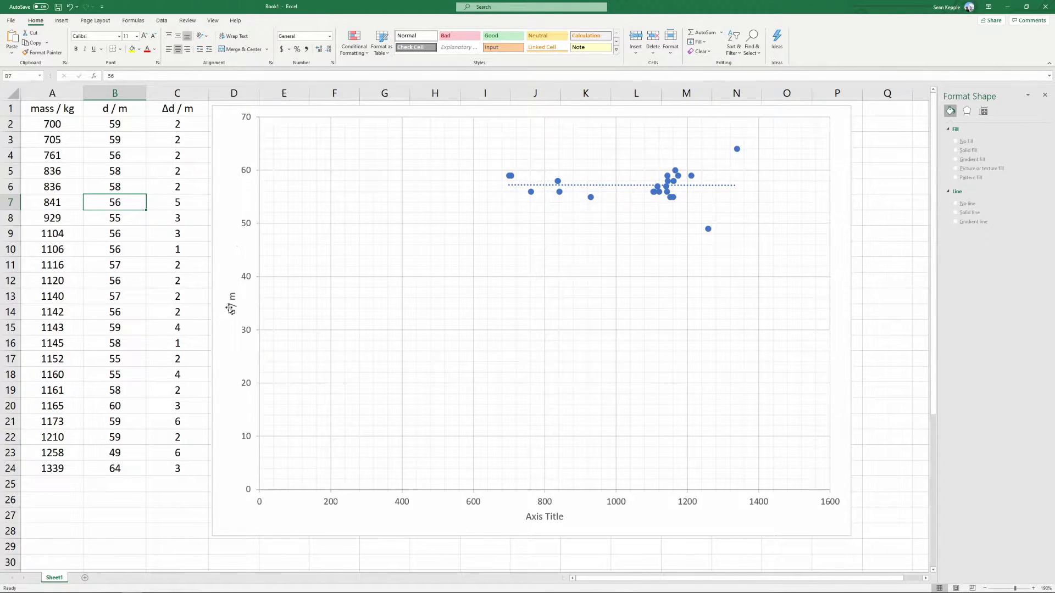
click(114, 110)
key(ctrl+z)
click(122, 214)
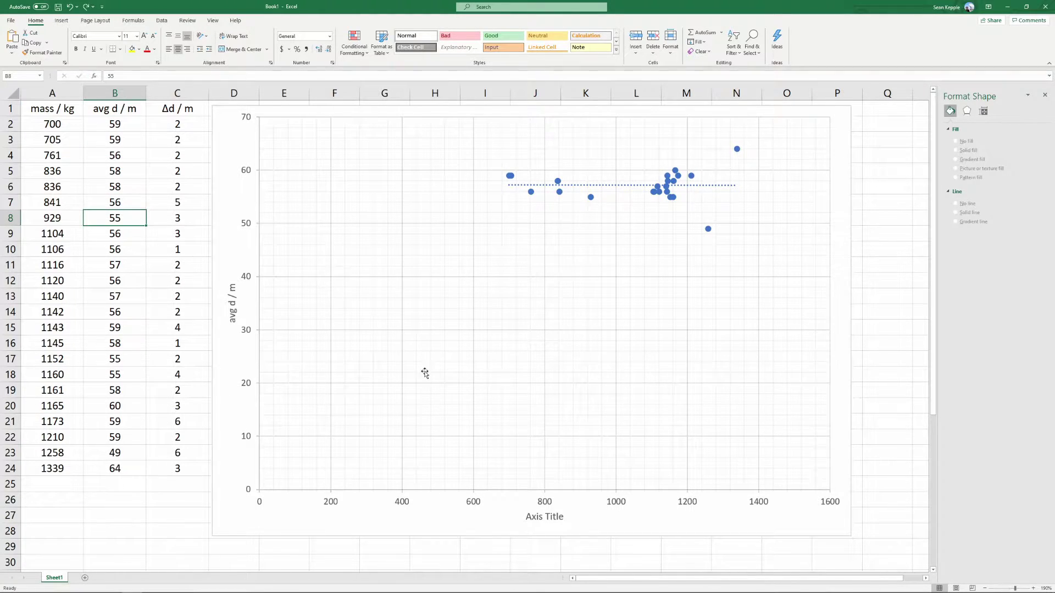
click(547, 520)
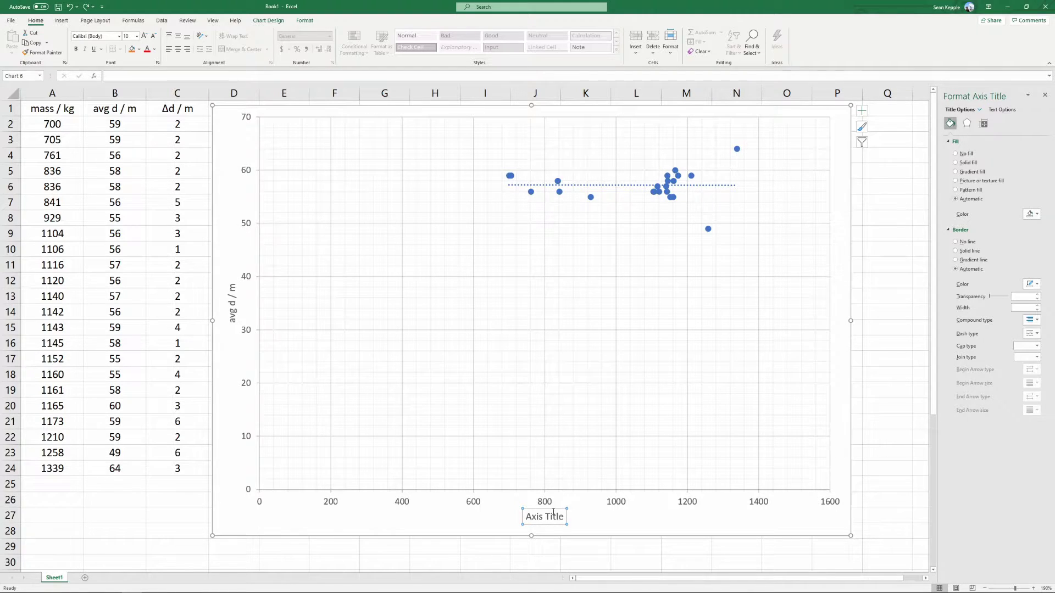
Step: Link the horizontal axis title to cell A1 so it reads 'mass / kg'
click(117, 73)
text(=)
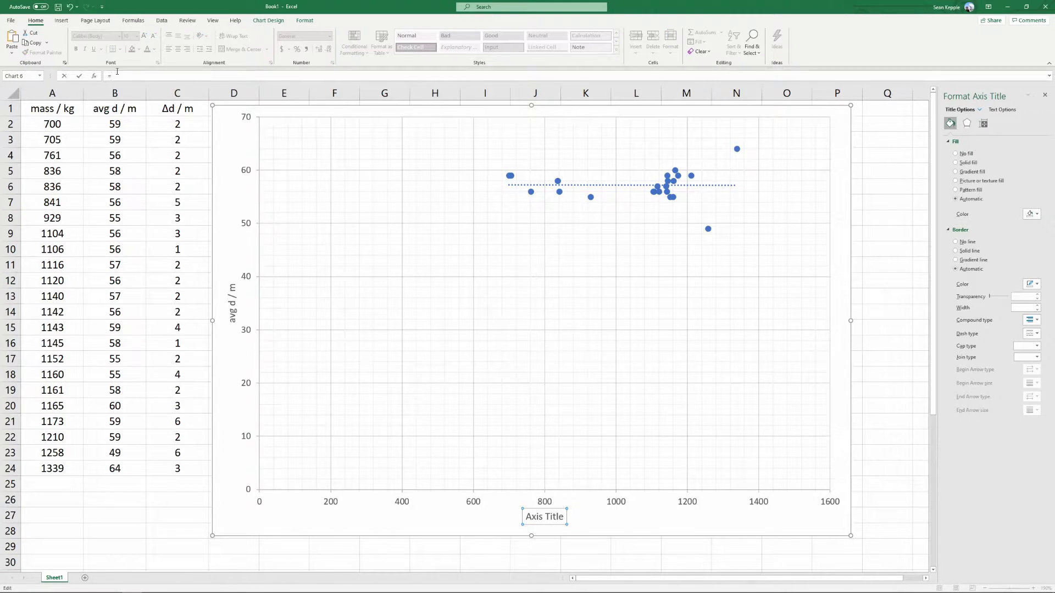
click(51, 108)
key(Return)
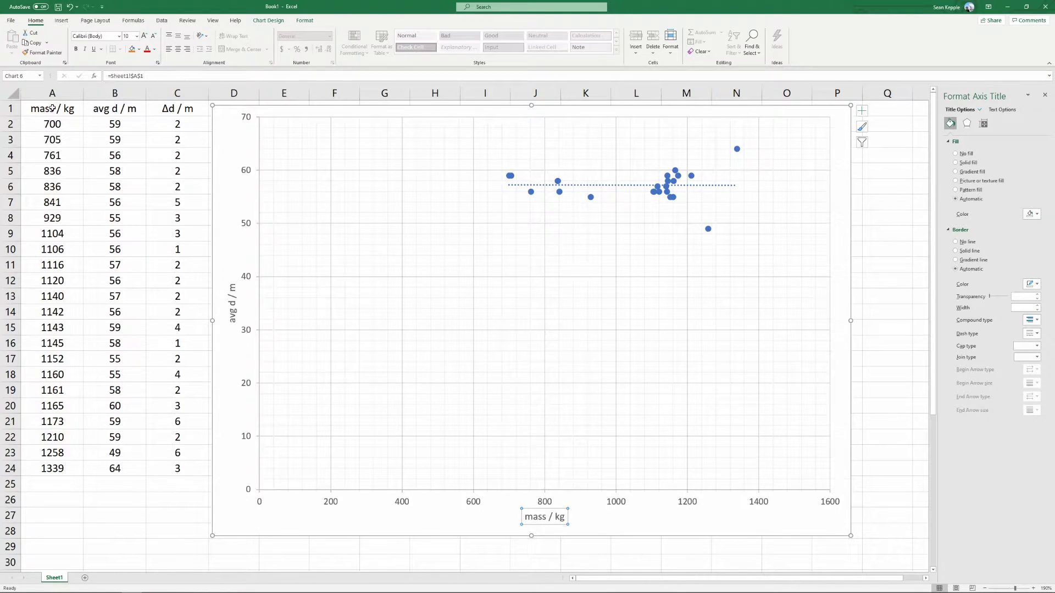
click(126, 278)
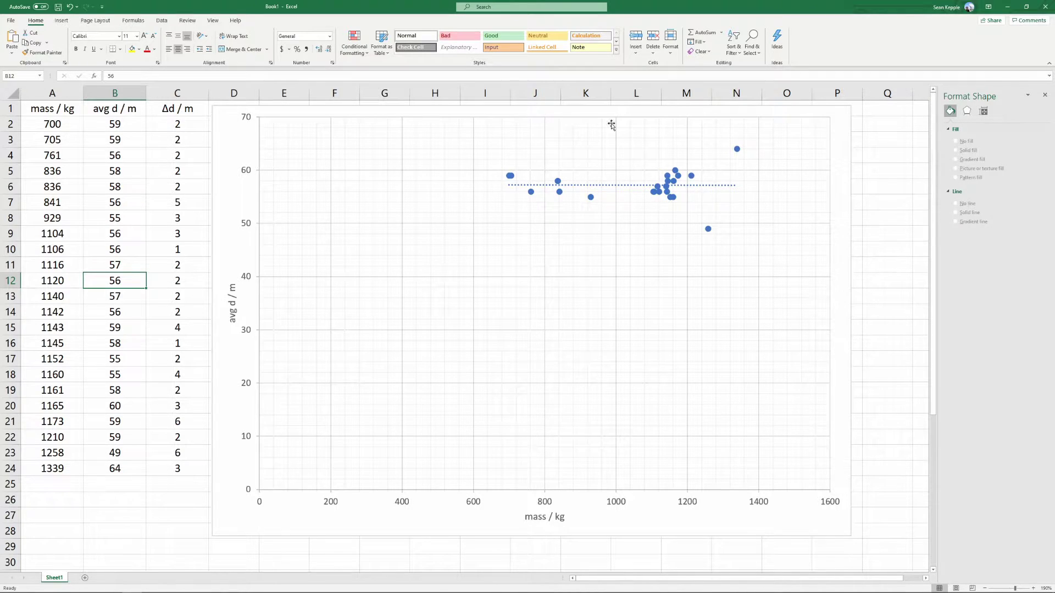
click(240, 144)
click(268, 21)
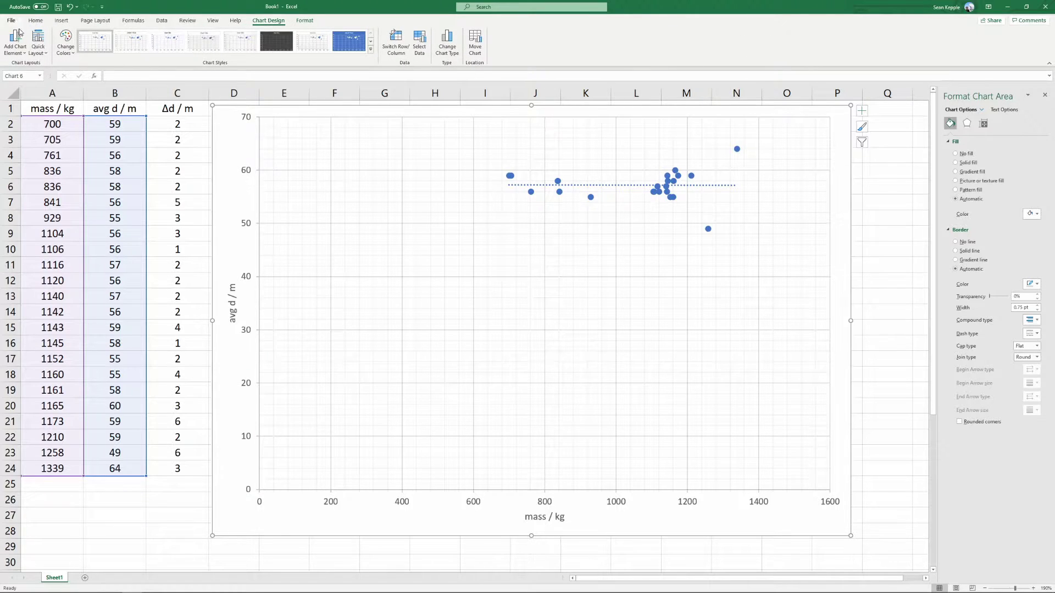
click(11, 44)
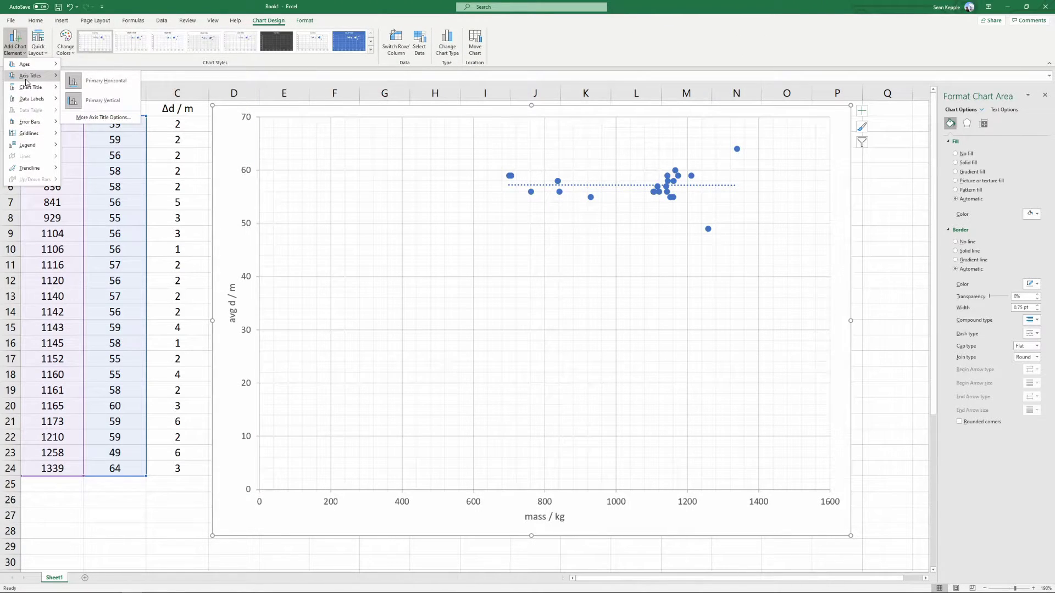
mouse_move(35, 90)
click(98, 112)
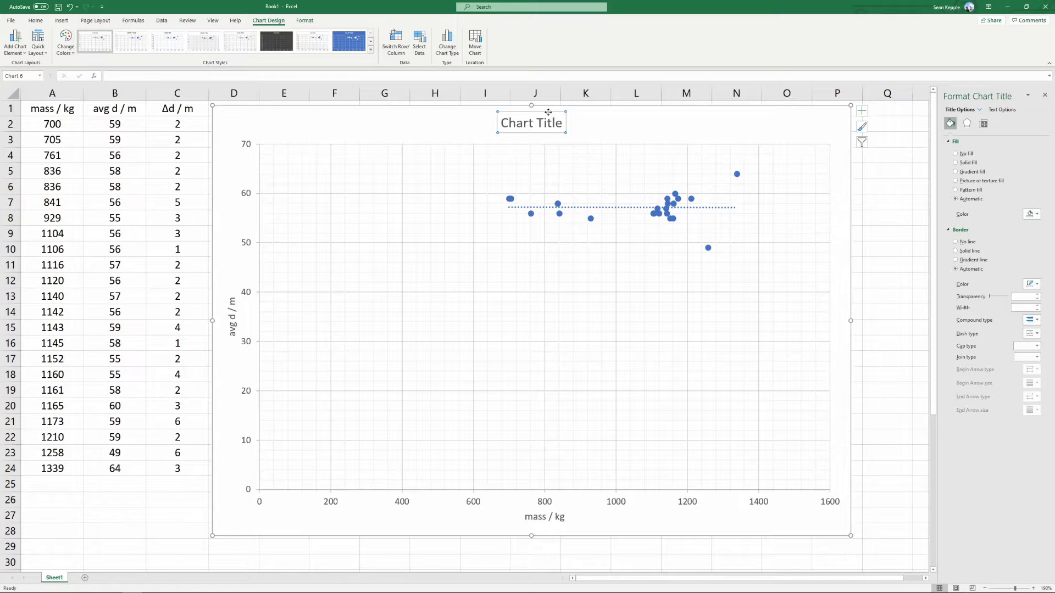
key(Delete)
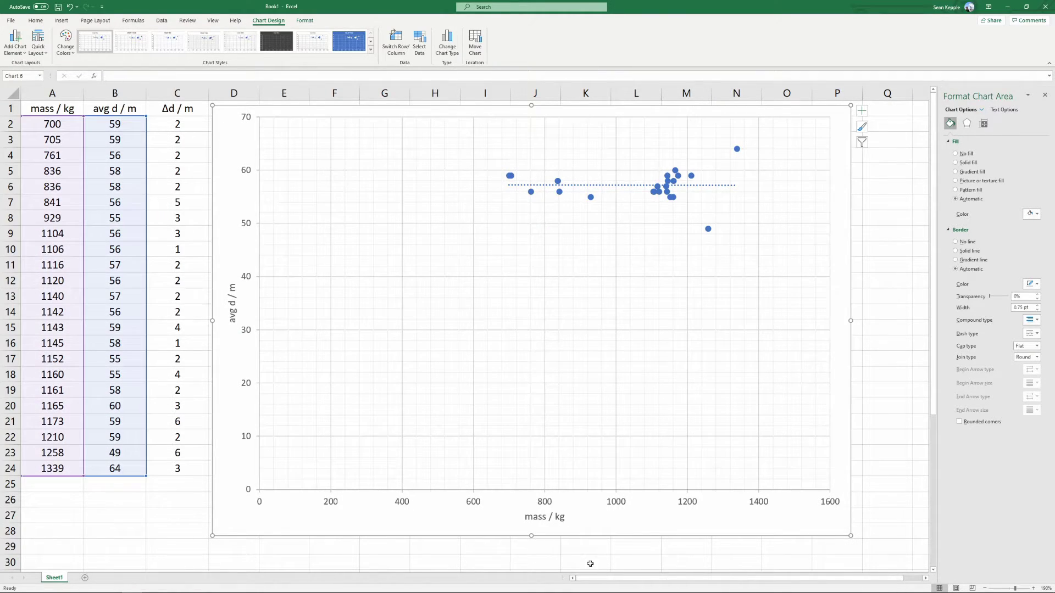
click(883, 238)
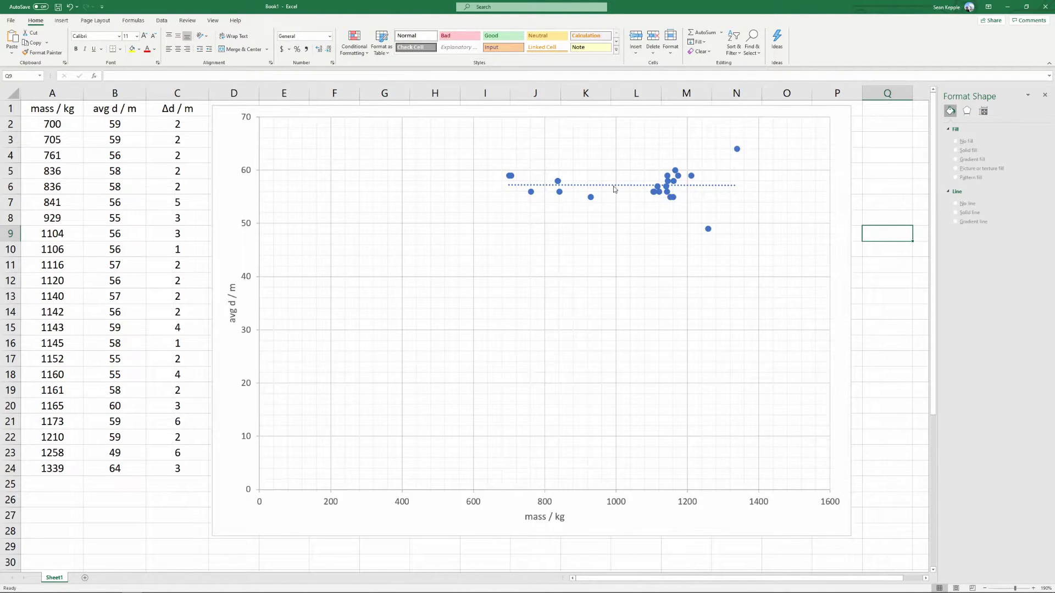
Step: Select Series 1 and show its Fill & Line marker options in Format Data Series
click(738, 150)
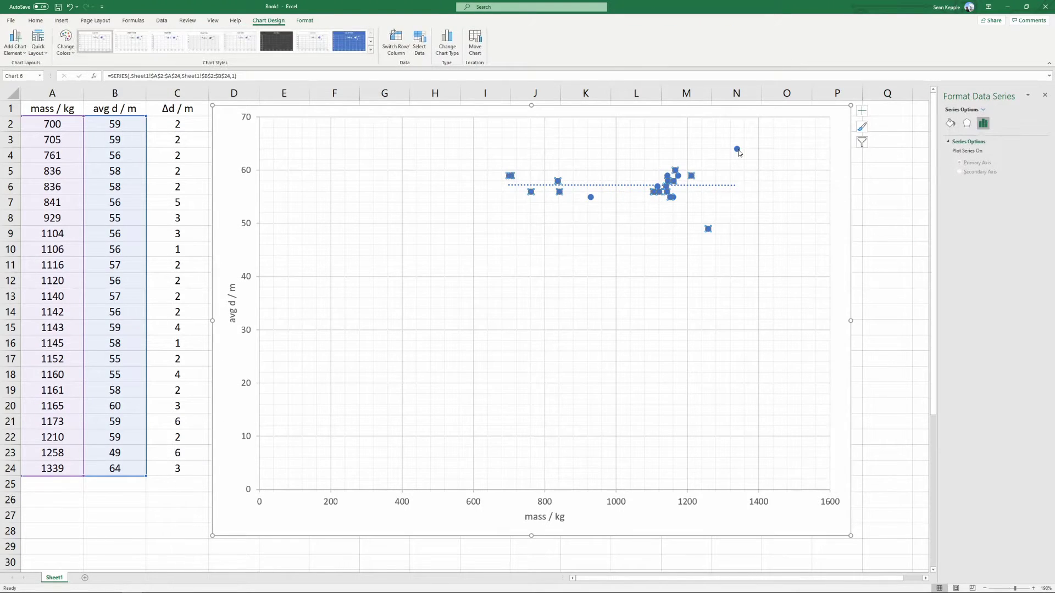
click(303, 20)
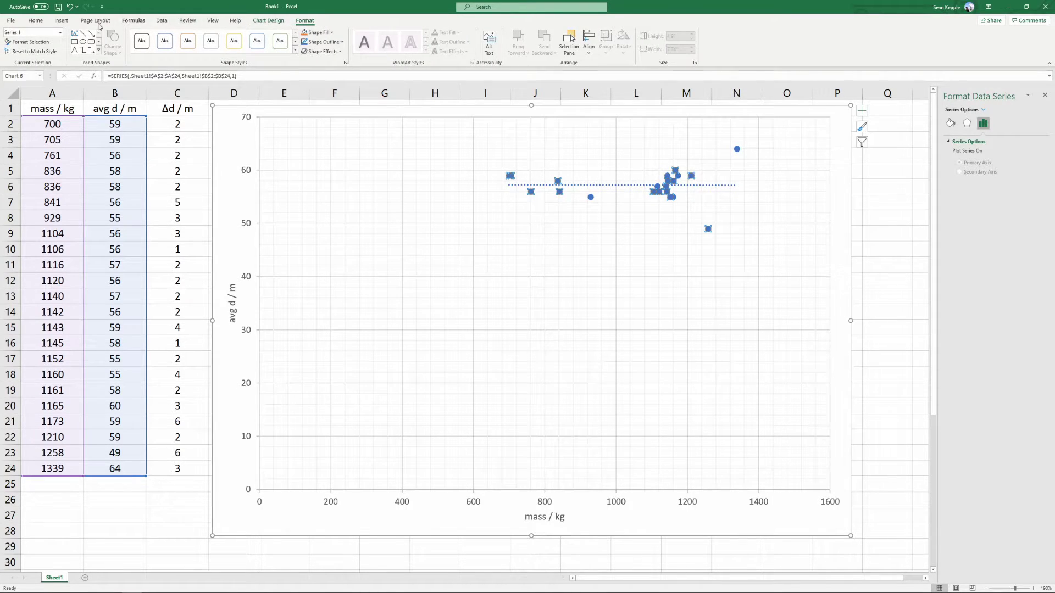
click(60, 34)
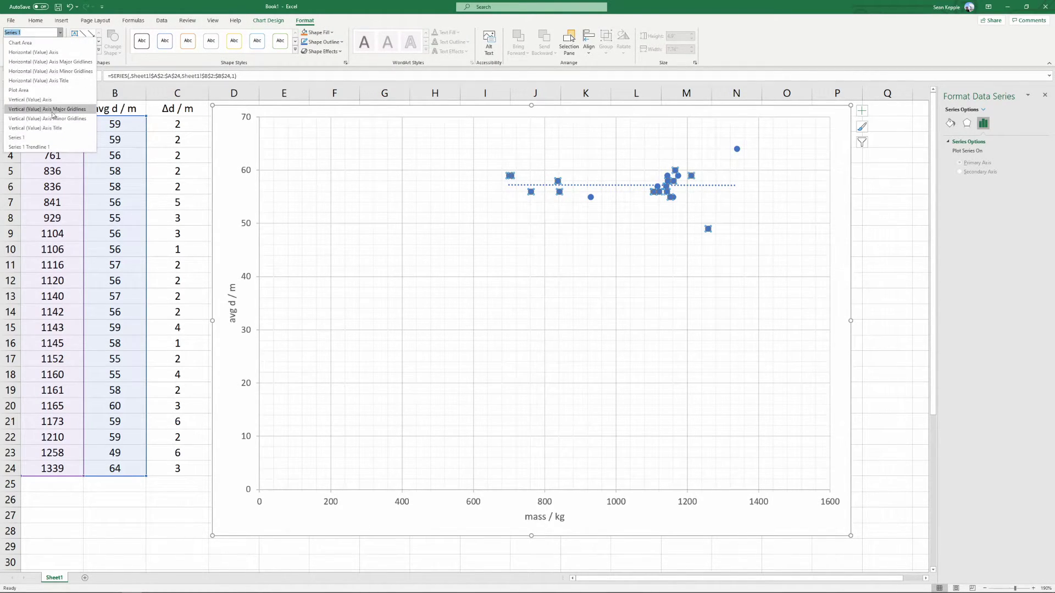
click(45, 138)
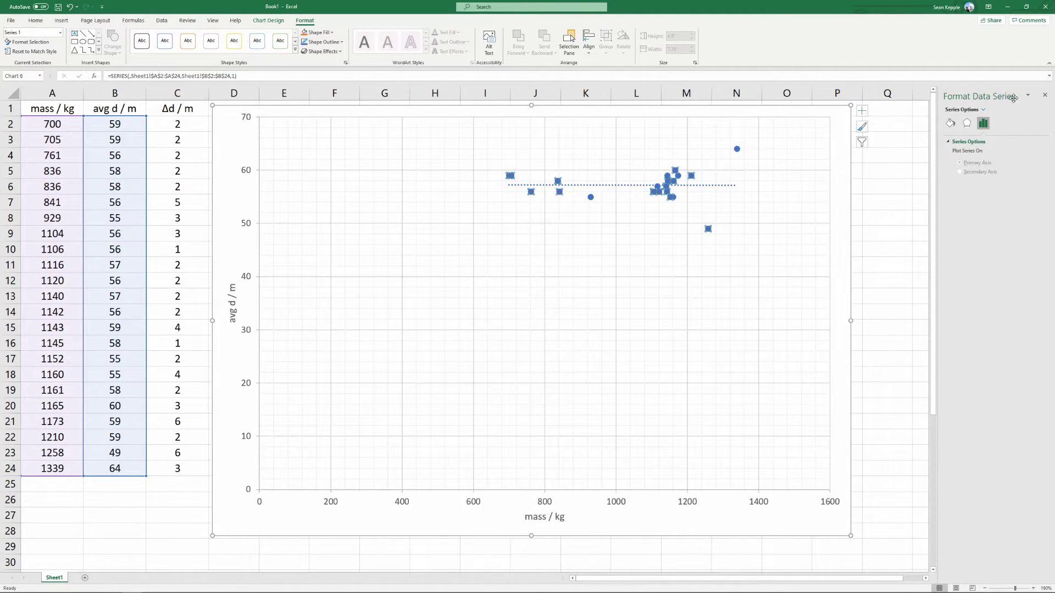
click(951, 123)
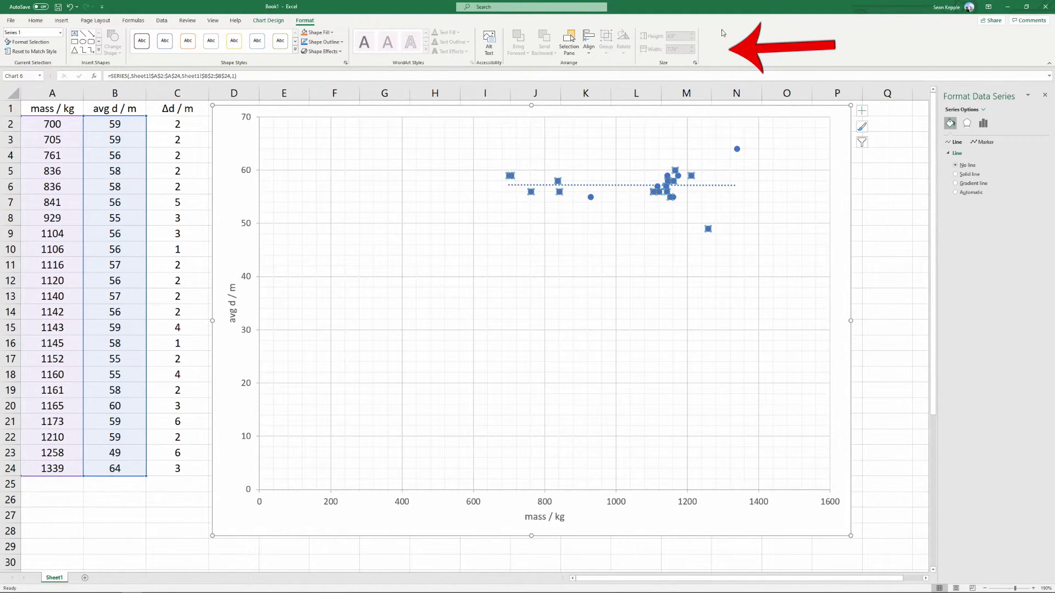
click(983, 142)
Step: Make the markers built-in, size 3, with solid black fill and no border
click(981, 154)
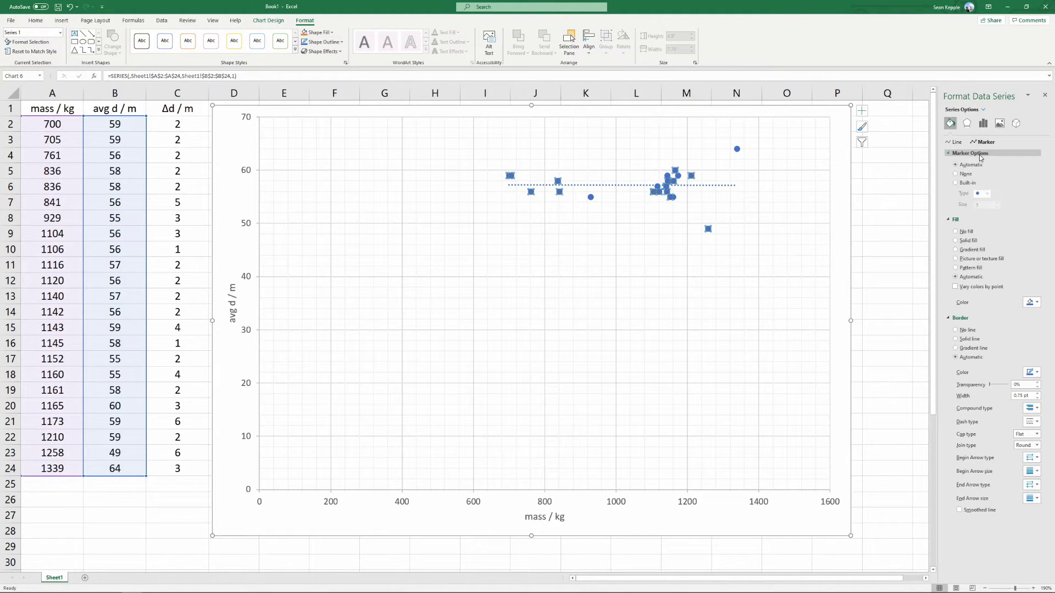
click(967, 184)
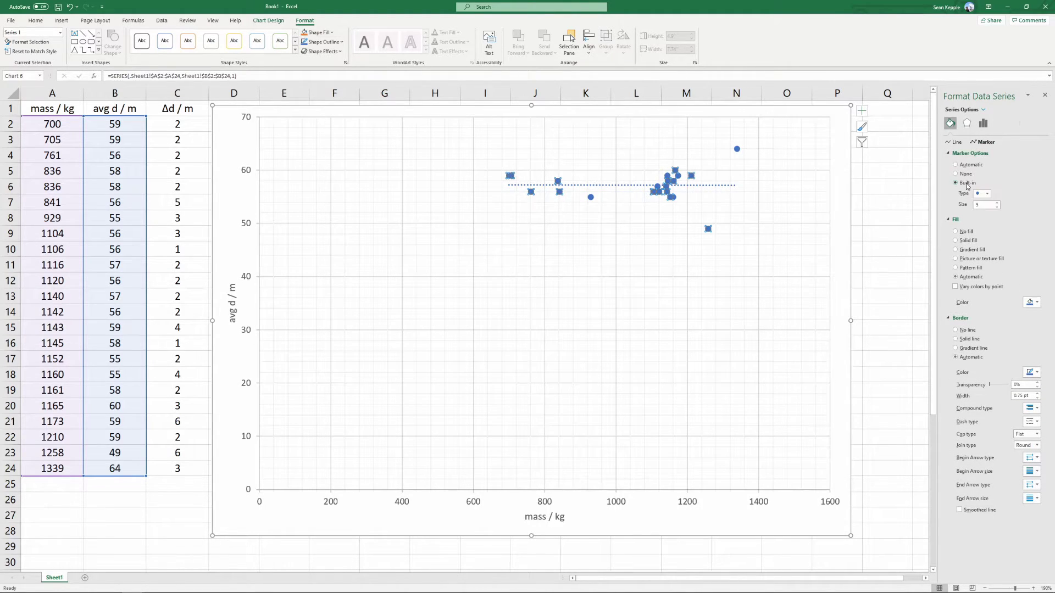
click(997, 206)
click(998, 206)
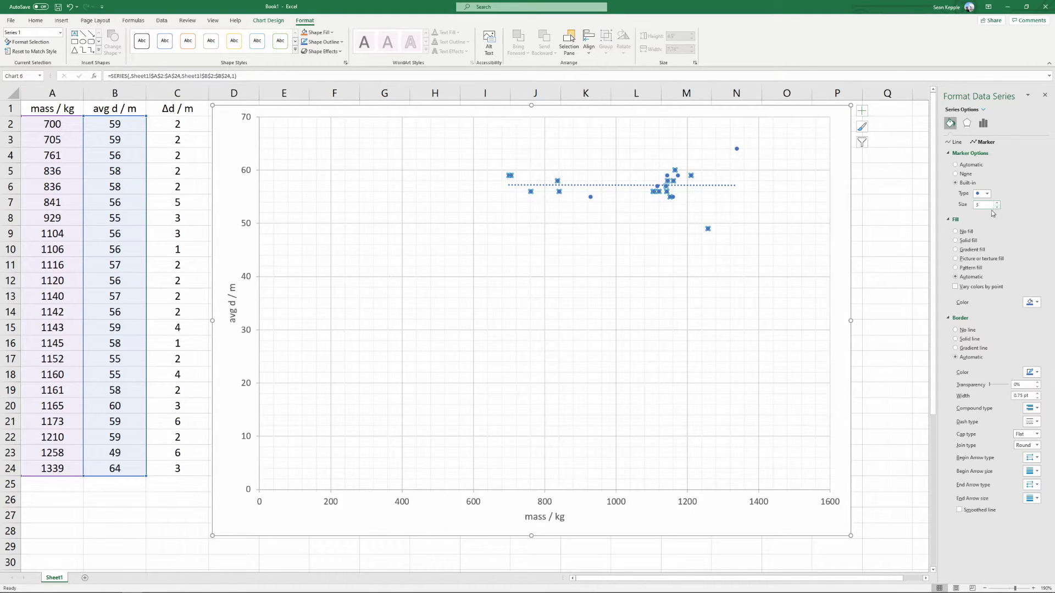
click(966, 241)
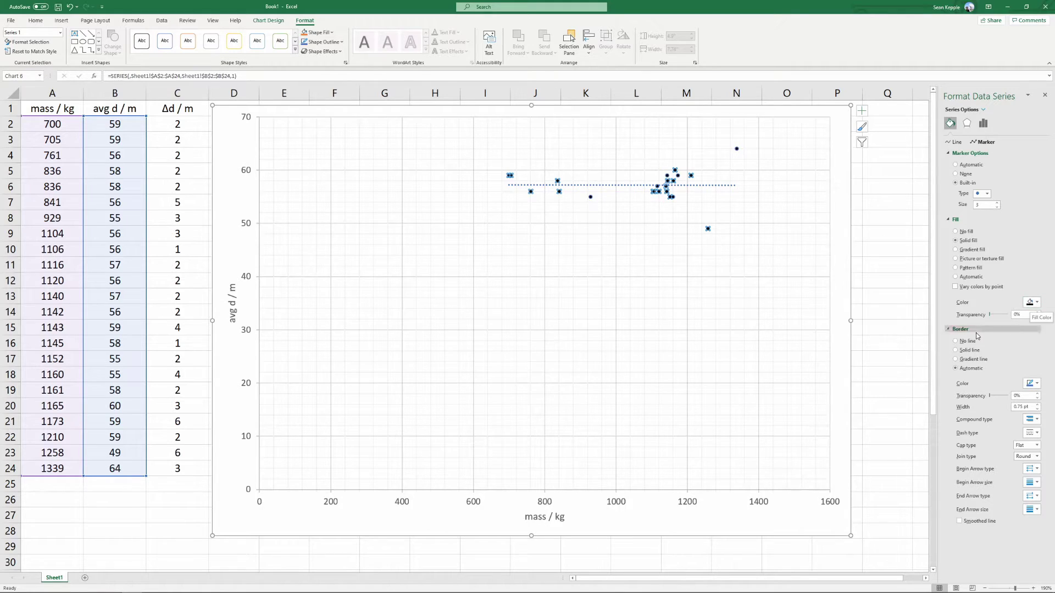
click(965, 343)
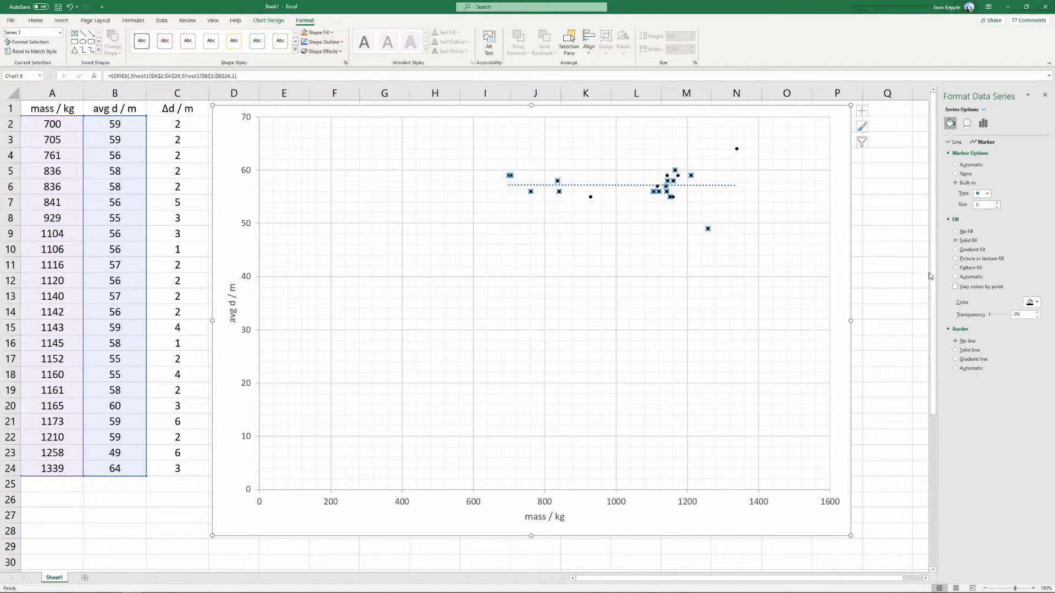
click(885, 200)
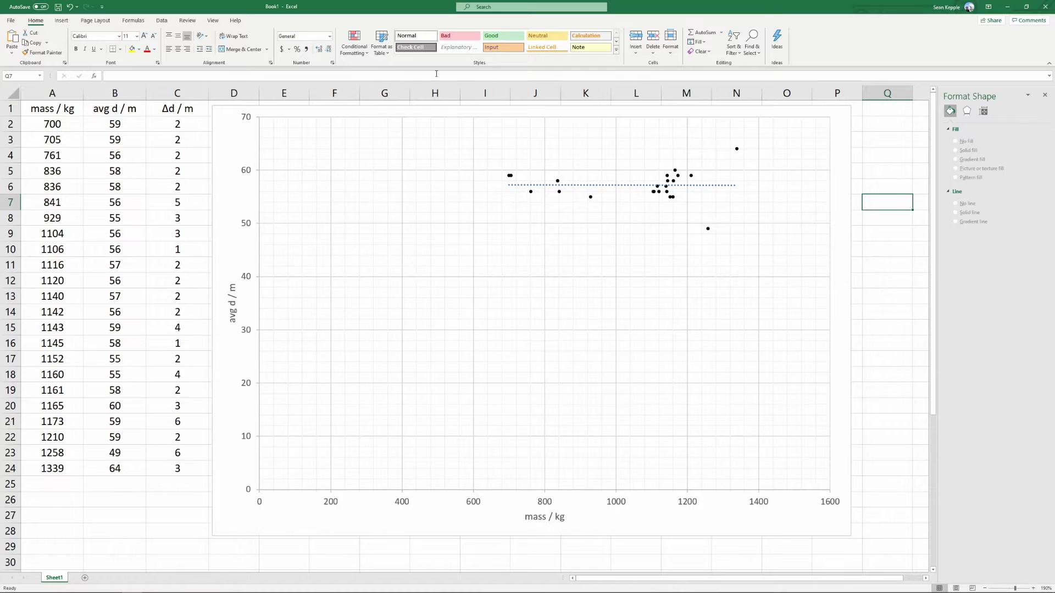
Step: Add Standard Error bars to the chart, then select the Δd and mass value columns
click(233, 111)
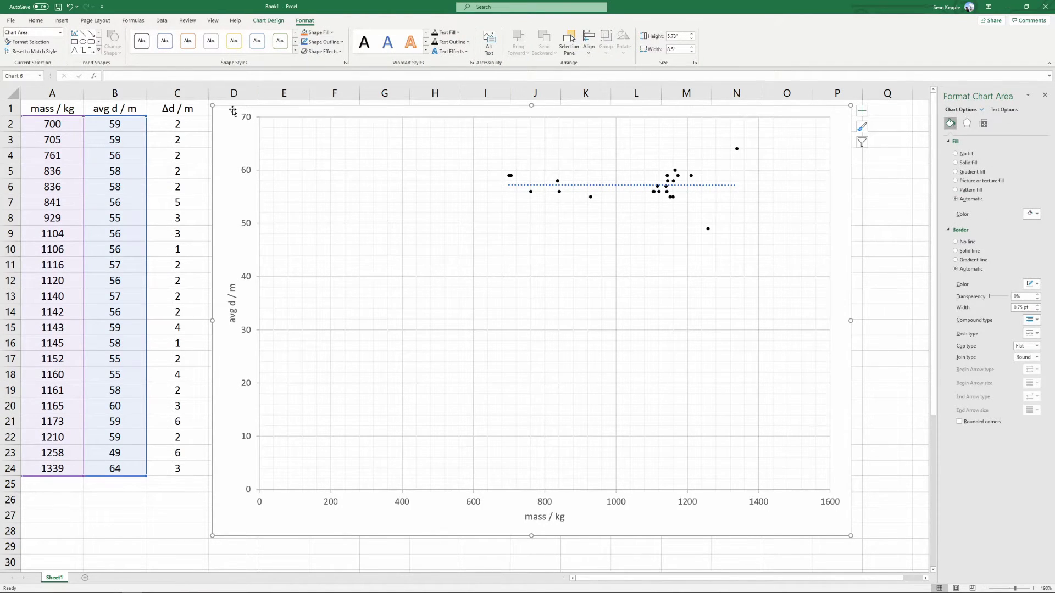
click(269, 22)
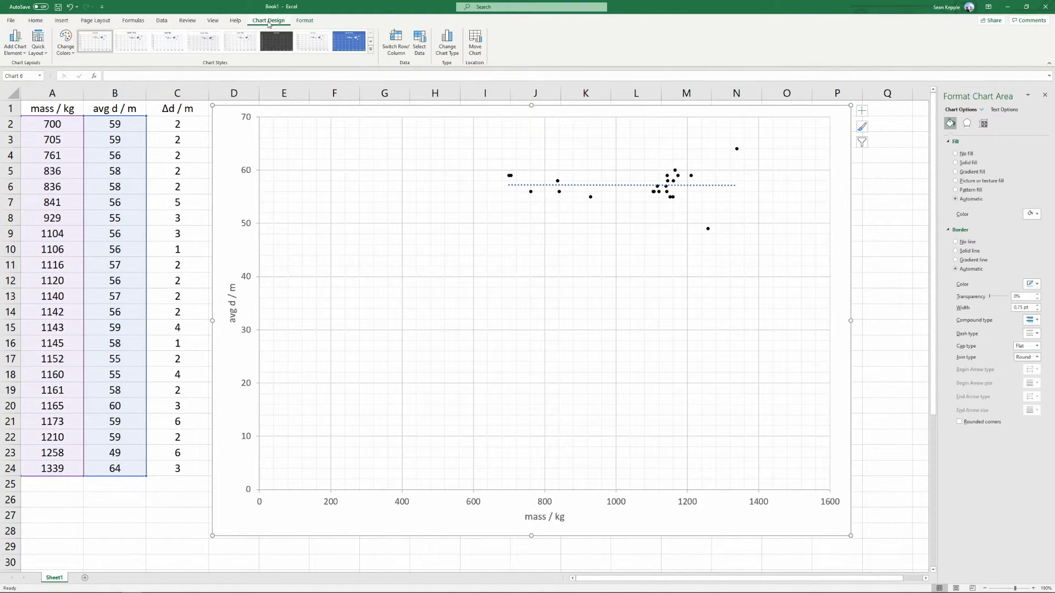
click(14, 50)
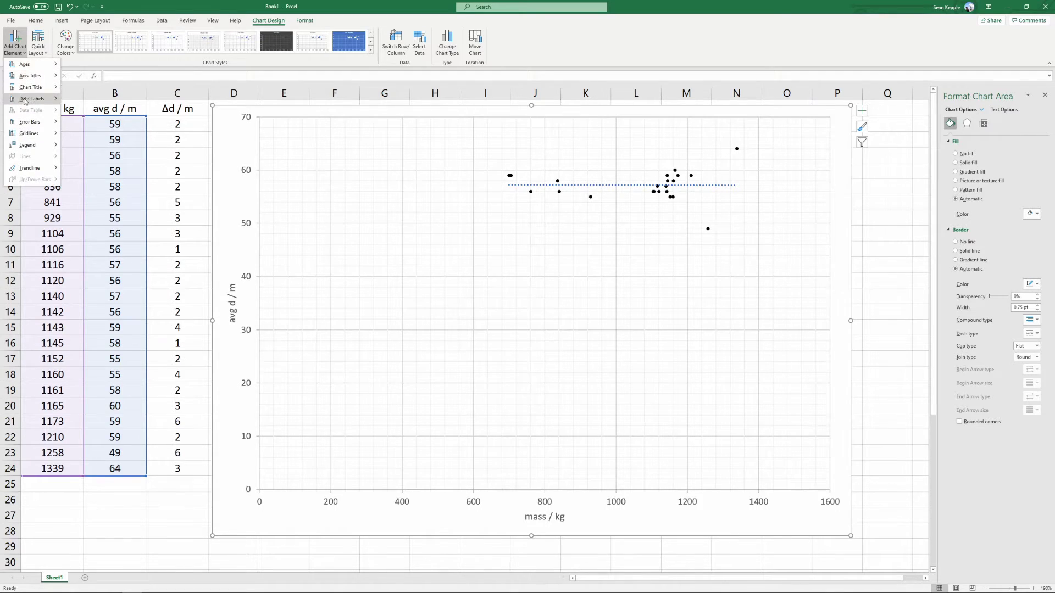
mouse_move(33, 122)
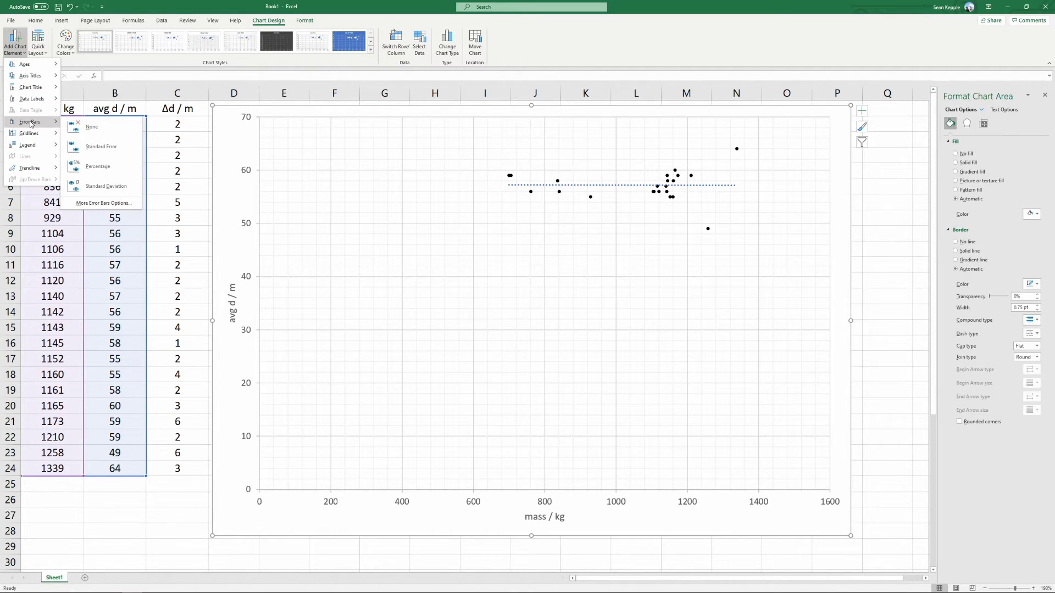
click(113, 154)
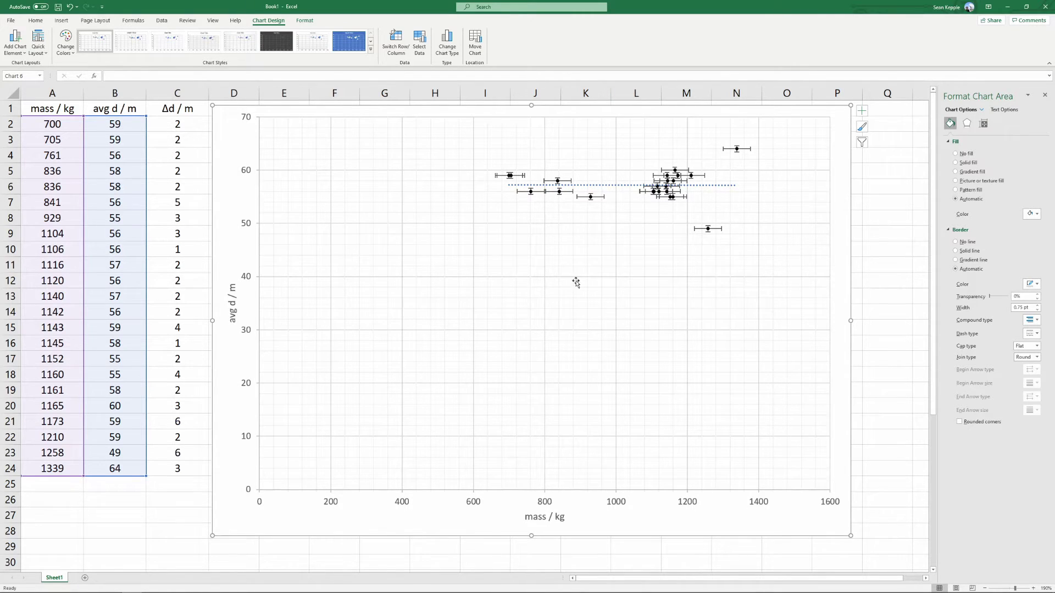
drag(151, 114, 186, 469)
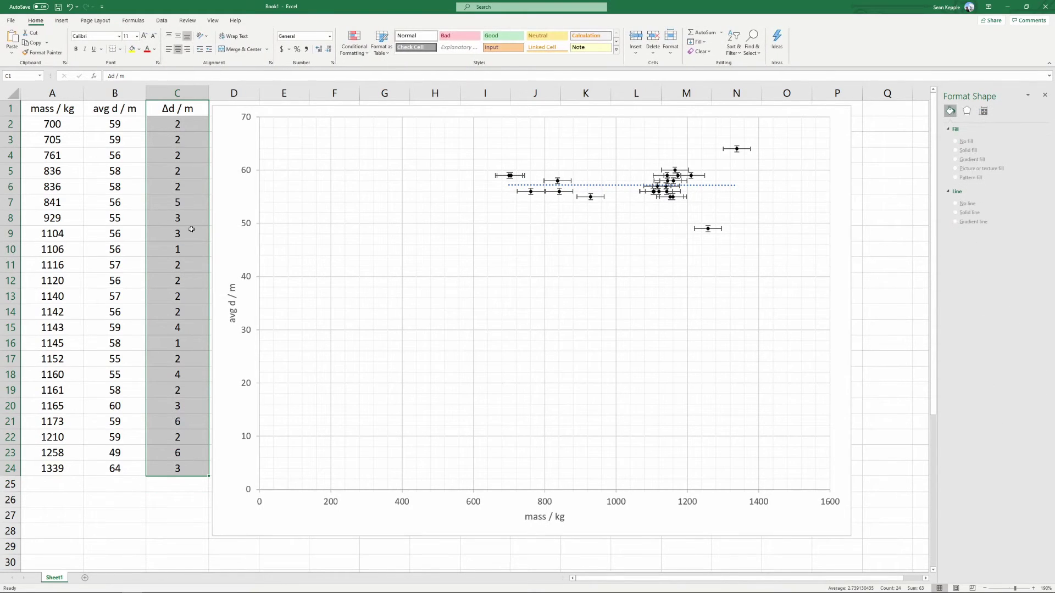
drag(65, 109, 77, 467)
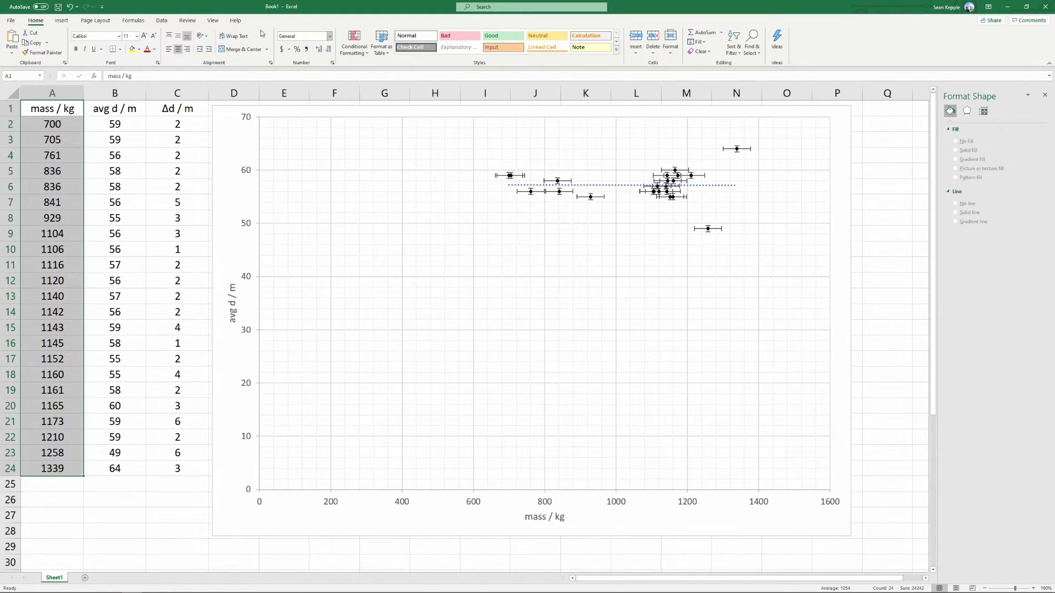
Step: Pick Series 1 X Error Bars from the Chart Elements box and delete them
click(230, 110)
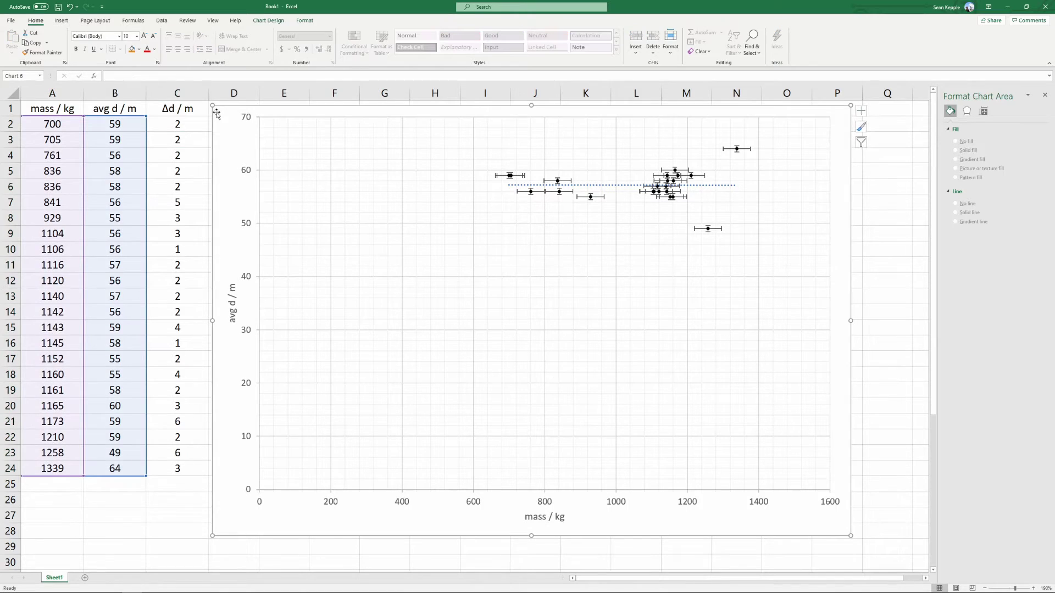
click(305, 21)
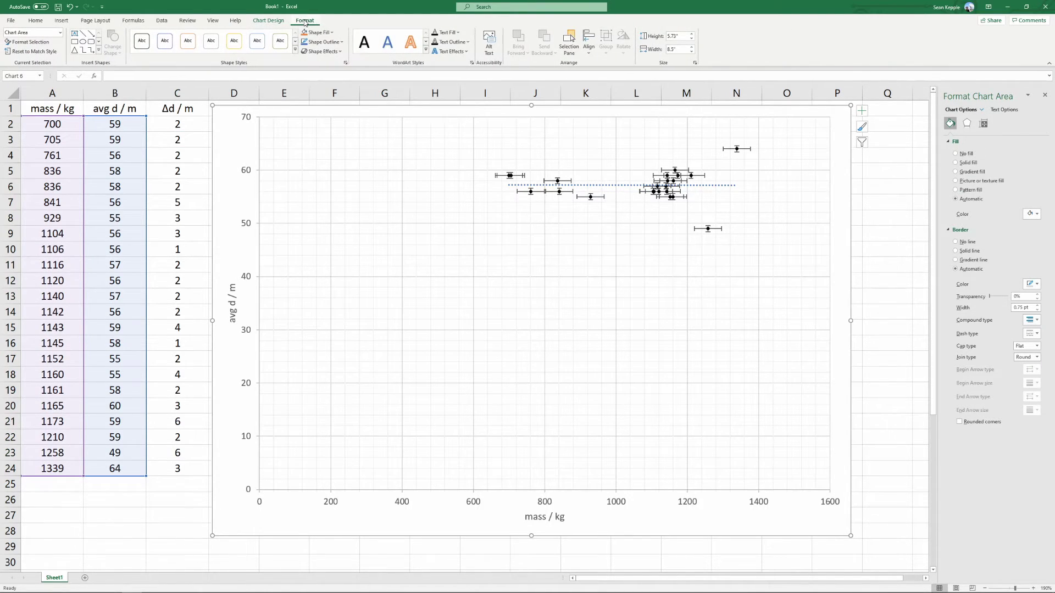
click(60, 32)
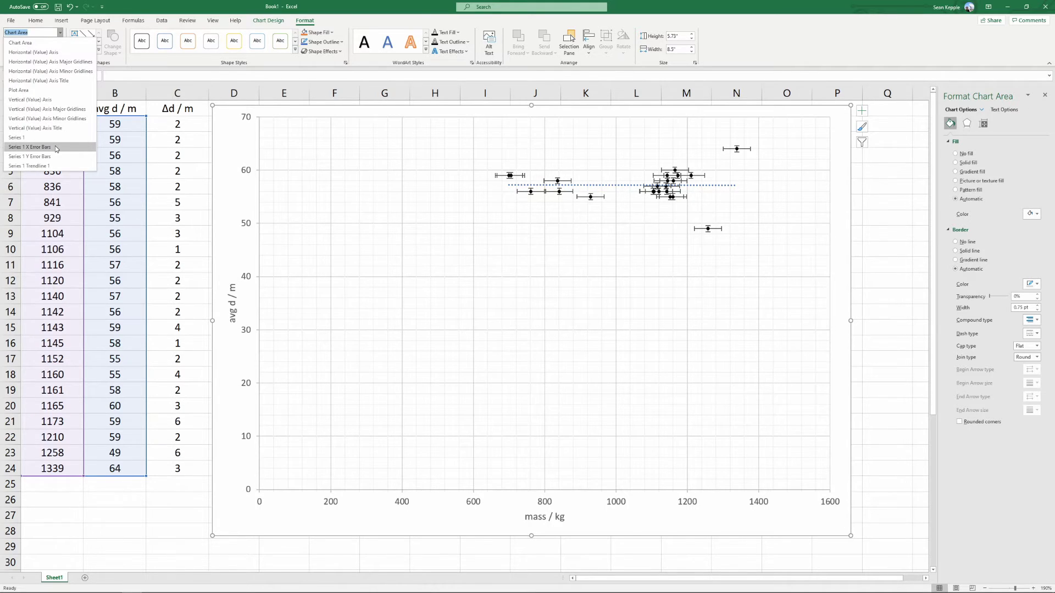
click(30, 148)
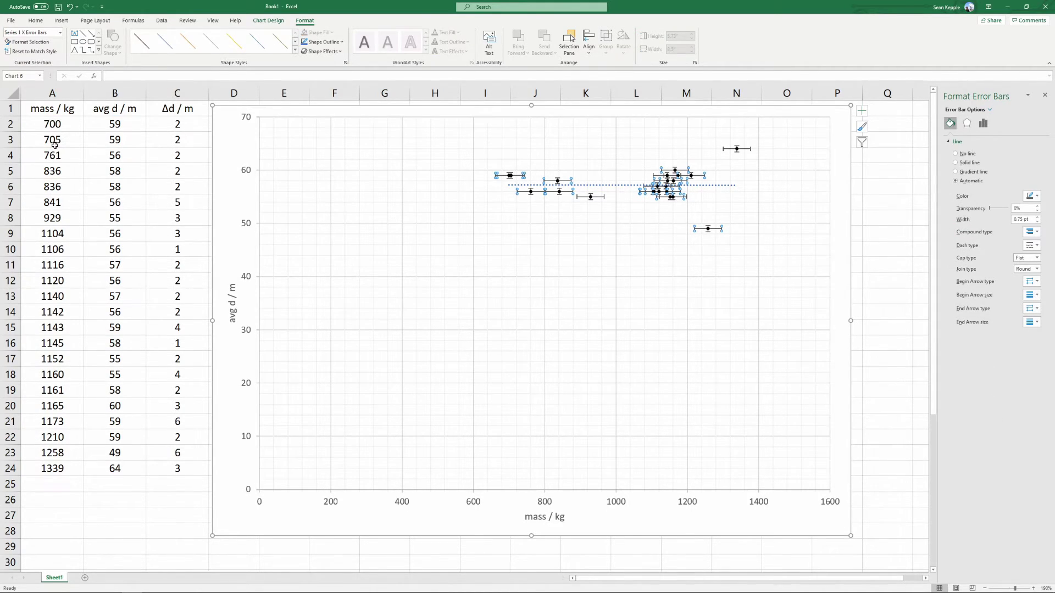
key(Delete)
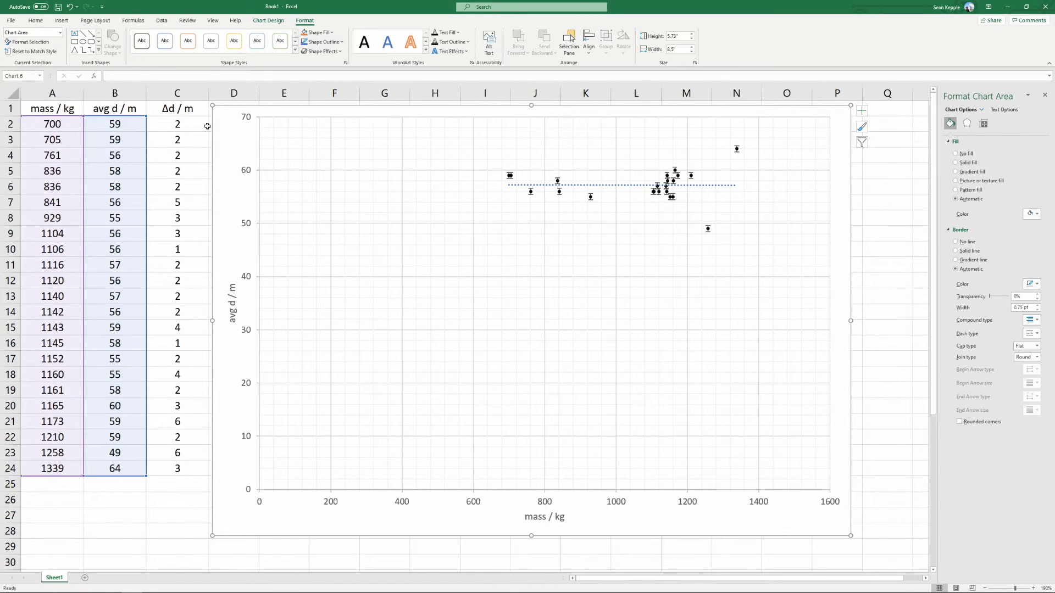
Step: Select Series 1 Y Error Bars and set their Error Amount to Custom
drag(178, 124, 195, 473)
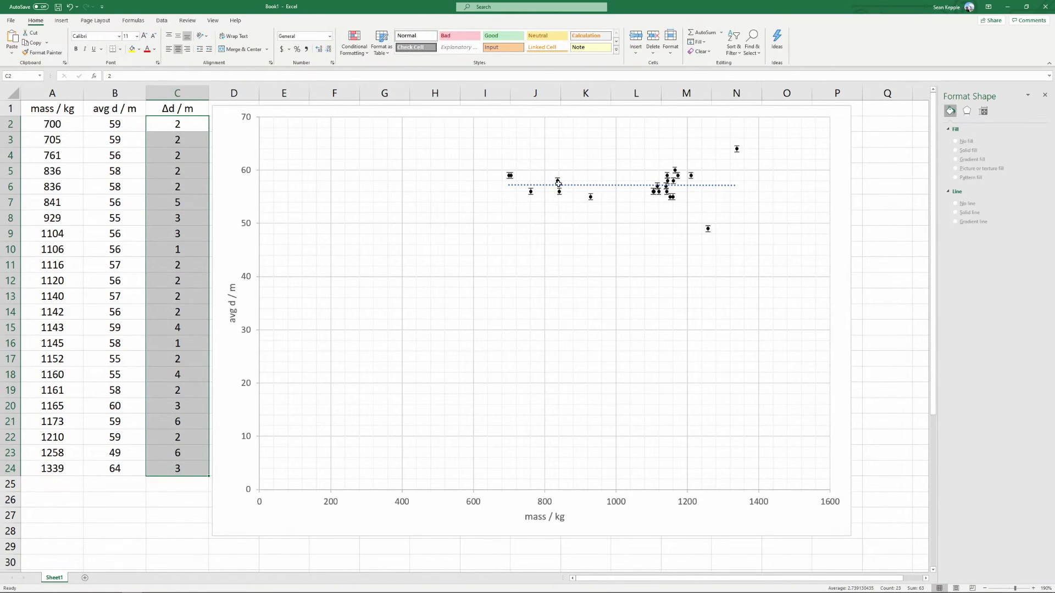
click(108, 139)
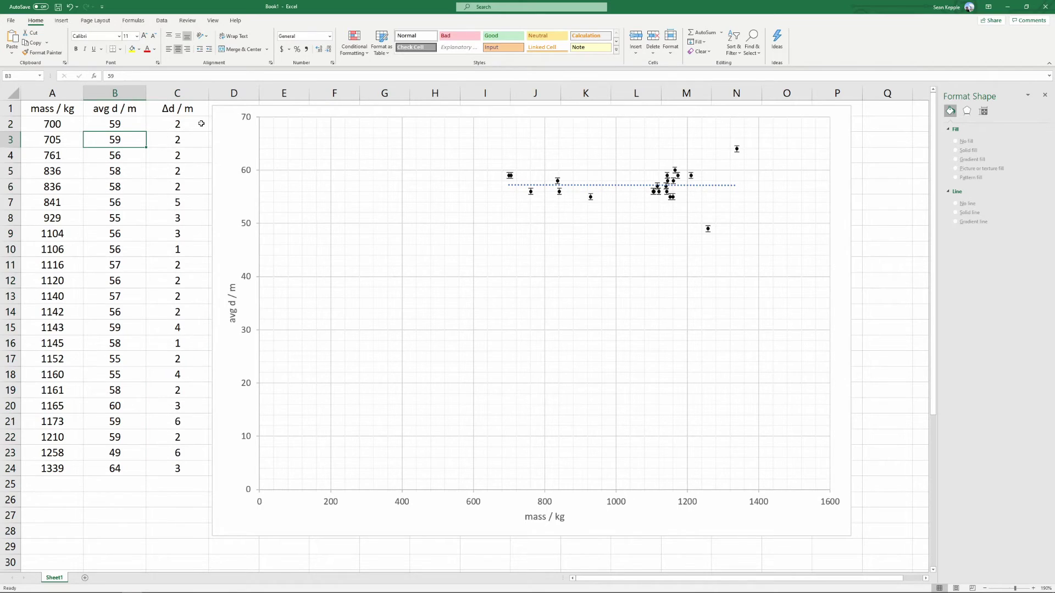
click(228, 115)
click(304, 20)
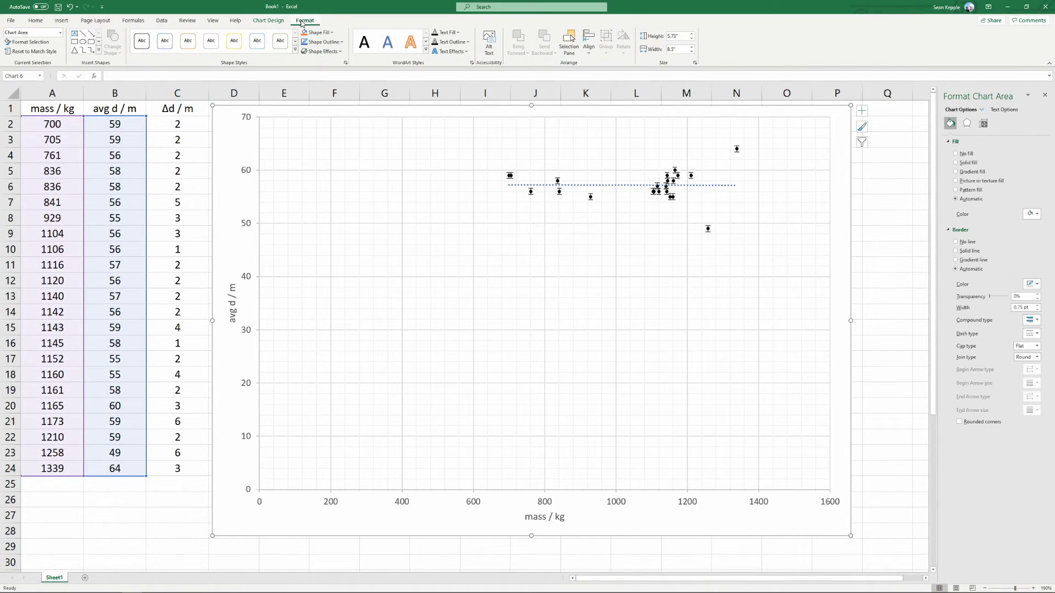
click(60, 33)
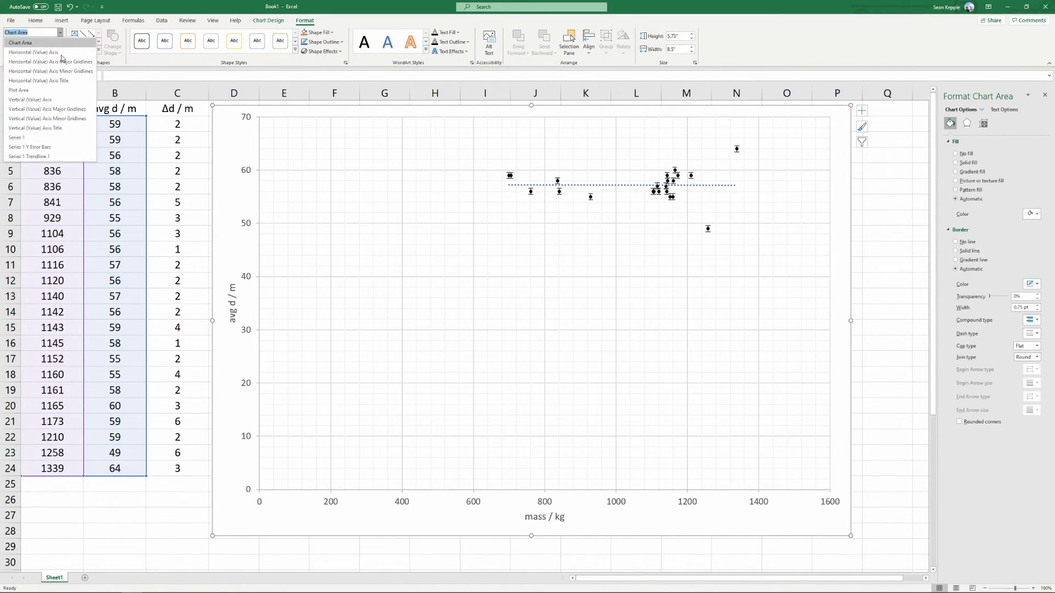
click(47, 148)
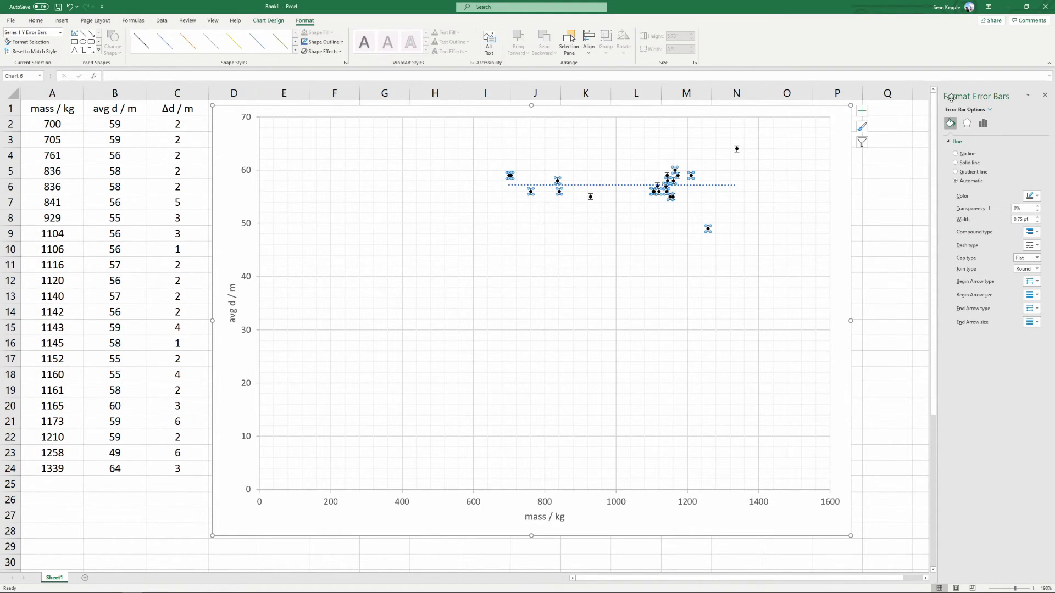
click(983, 124)
click(960, 305)
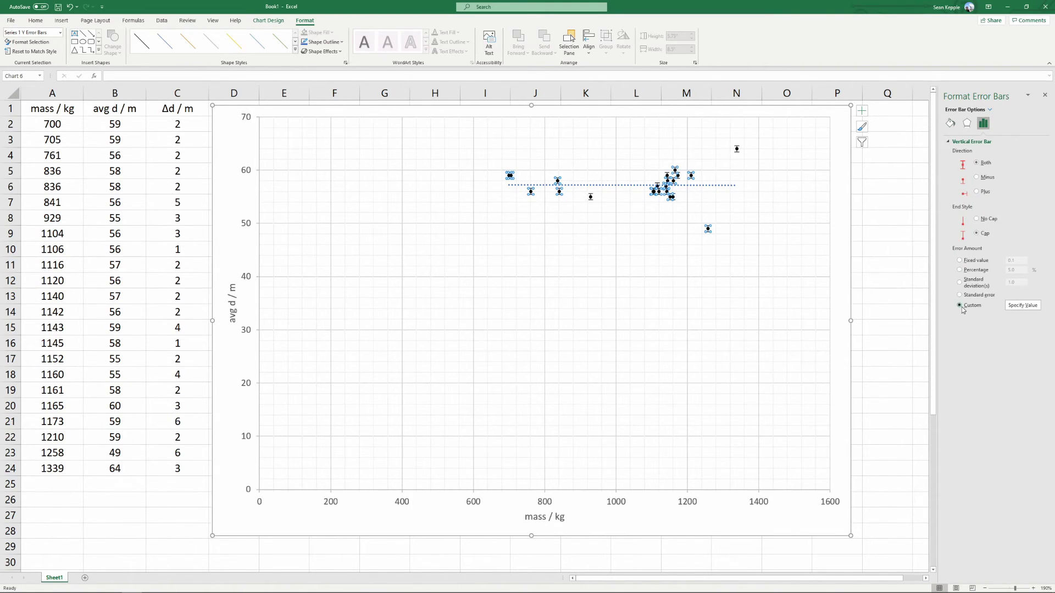
Step: Set the custom positive and negative vertical error values to =Sheet1!$C$2:$C$24 (the Δd / m column)
click(1023, 306)
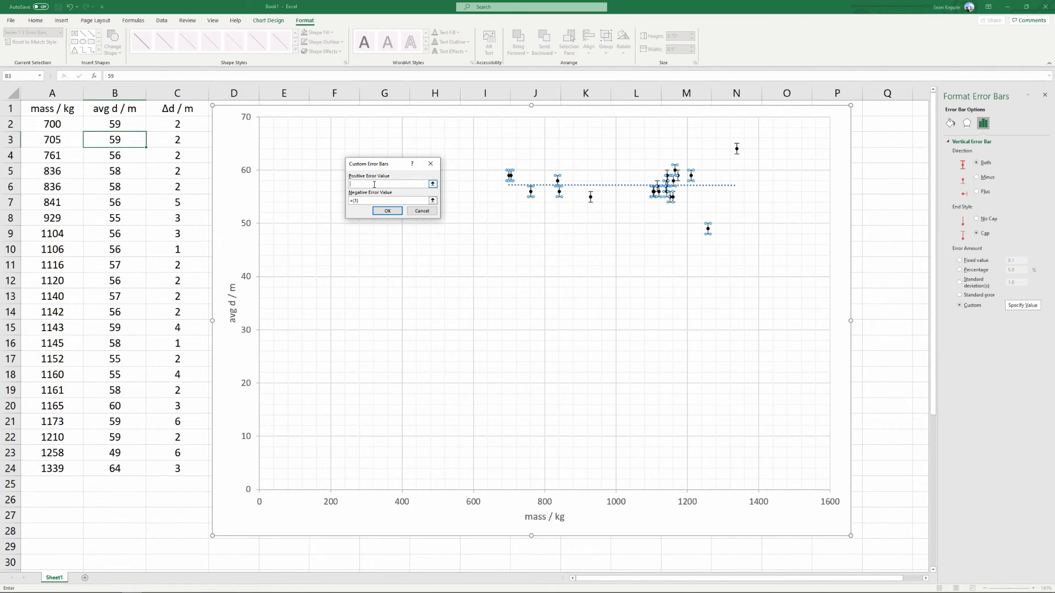
drag(177, 125, 177, 470)
click(421, 200)
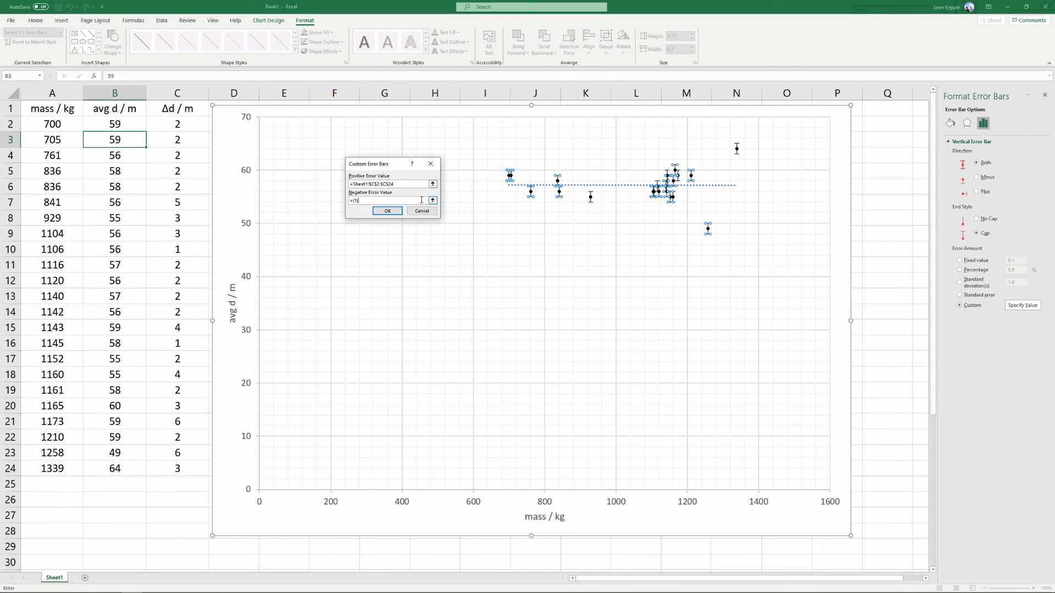
key(BackSpace)
drag(177, 124, 178, 466)
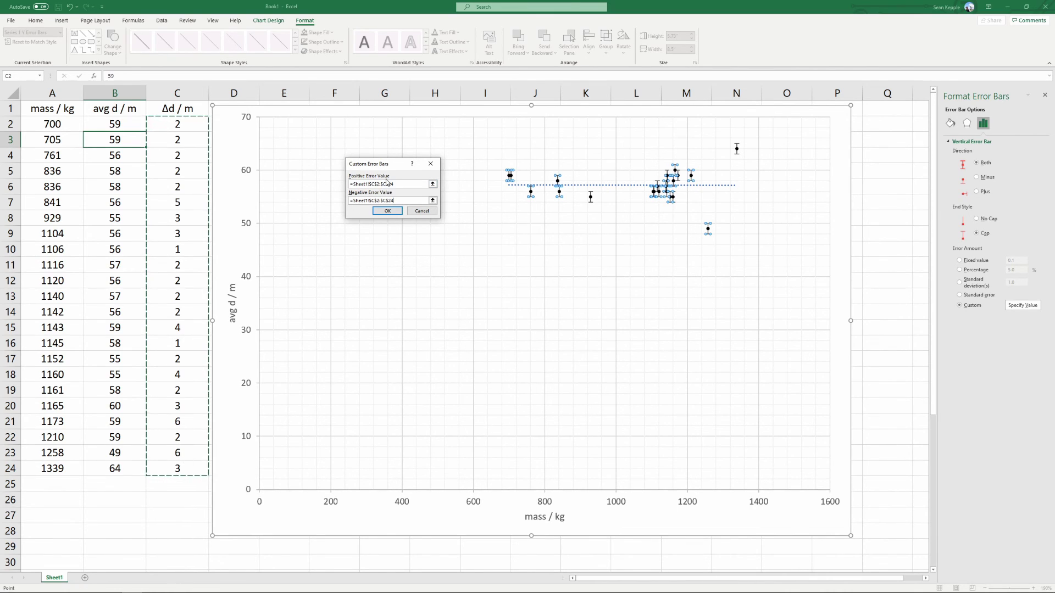
click(387, 200)
click(388, 210)
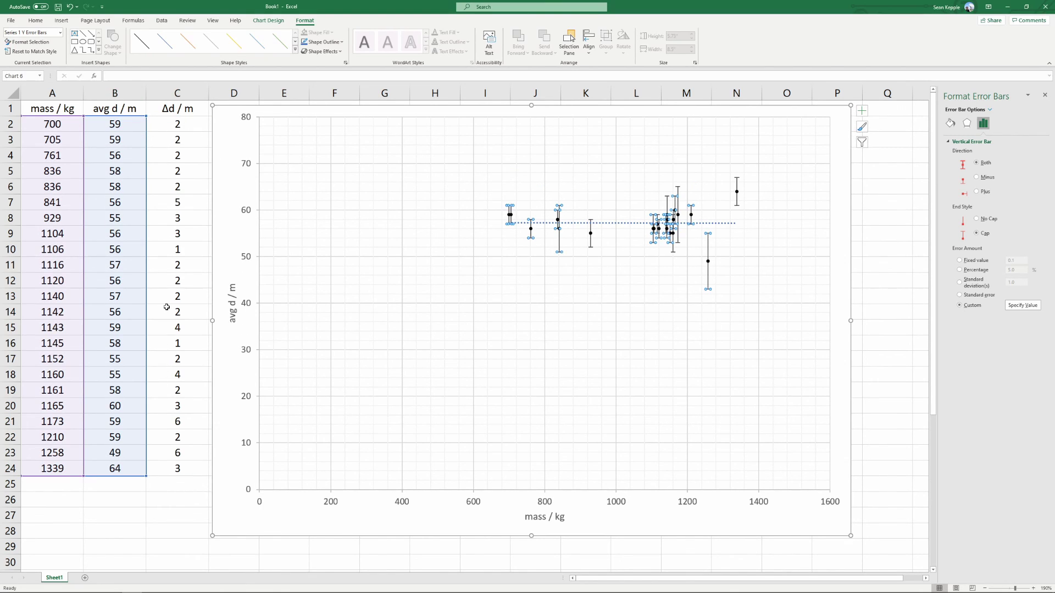
click(160, 292)
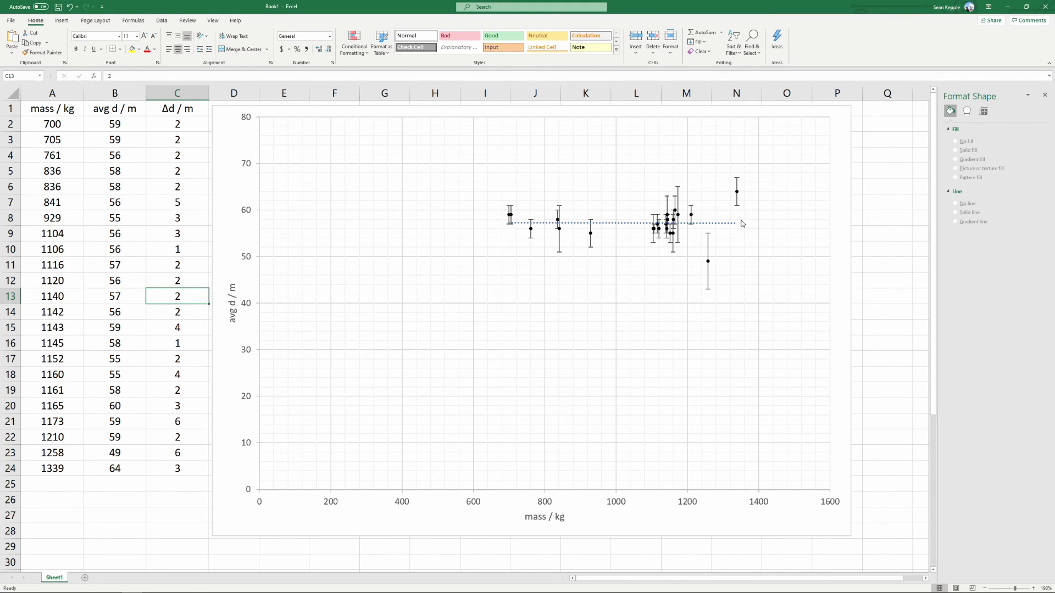
click(884, 229)
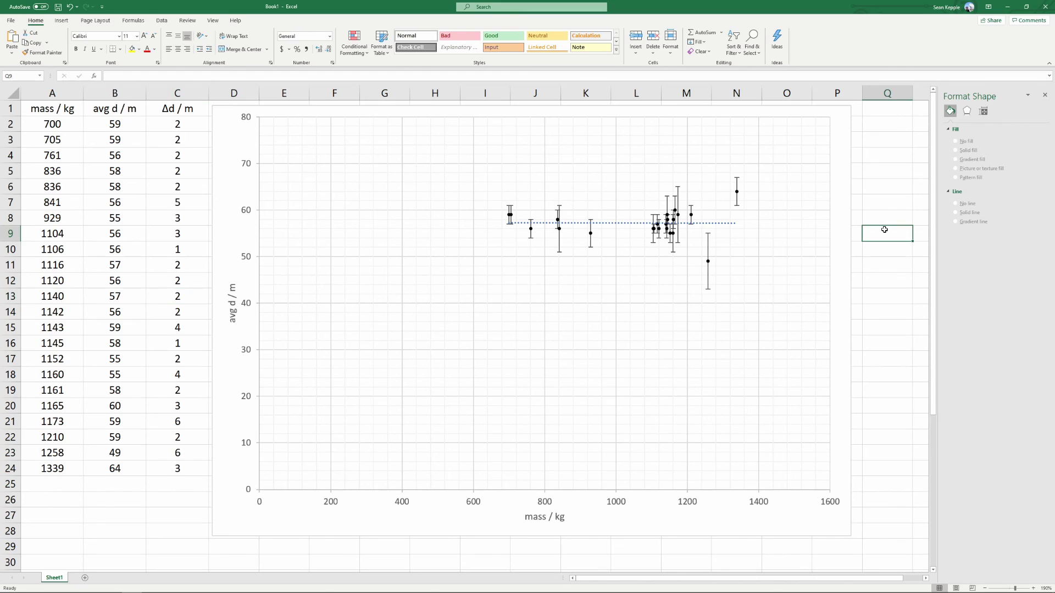